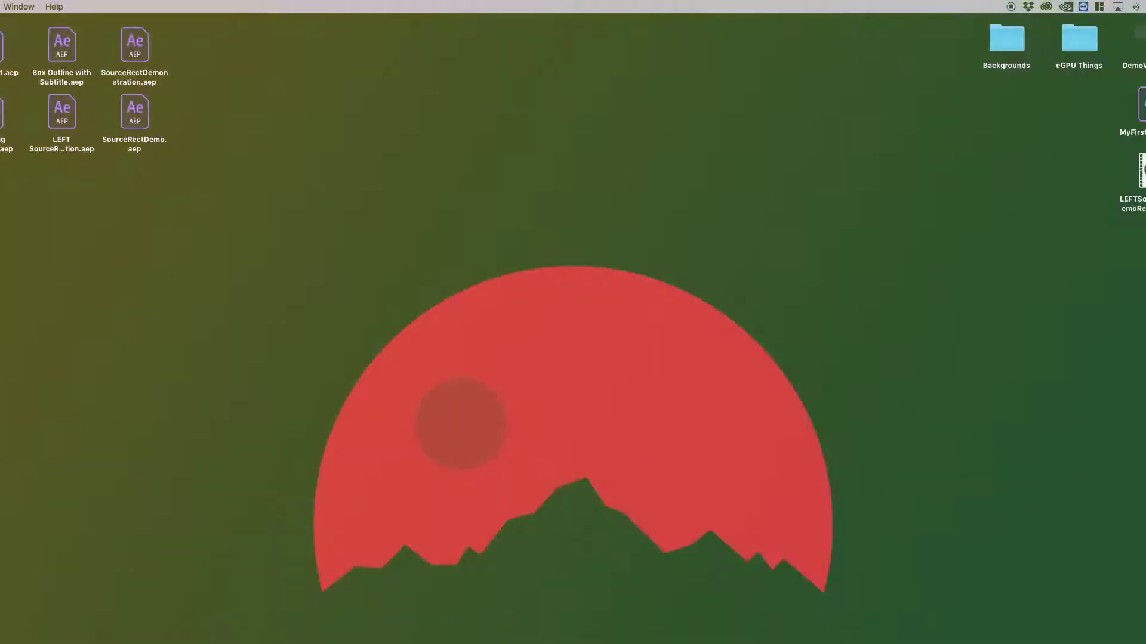
Step: Go to ~/Library › Application Support › Adobe › Common and select the Essential Graphics folder
key(super+space)
text(~/Library)
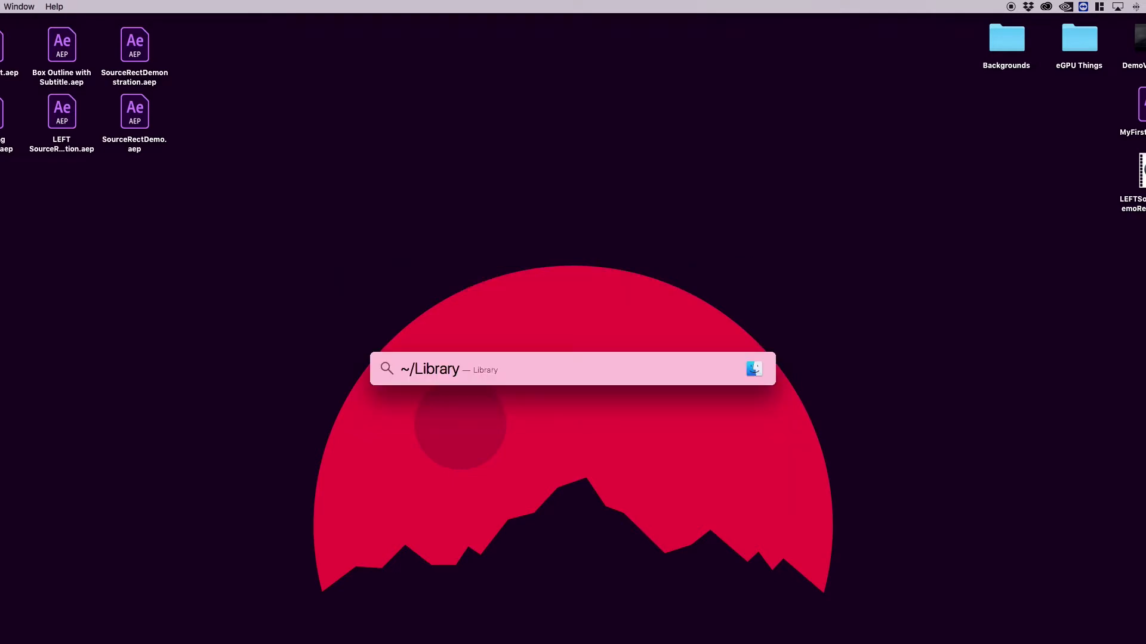
key(Return)
click(550, 237)
double_click(549, 237)
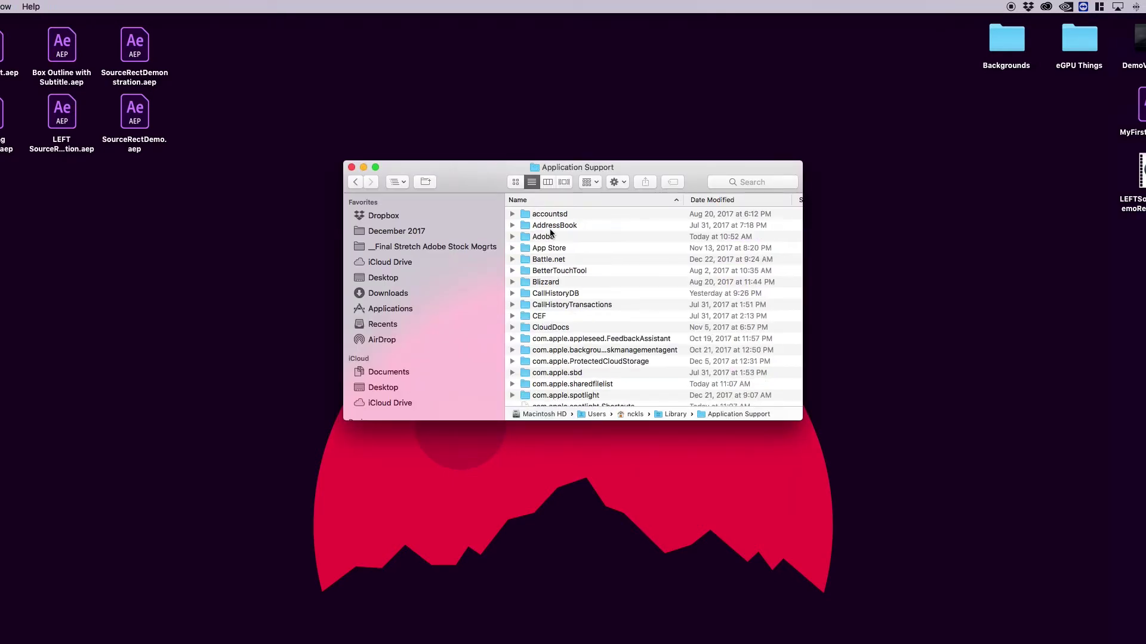
double_click(545, 237)
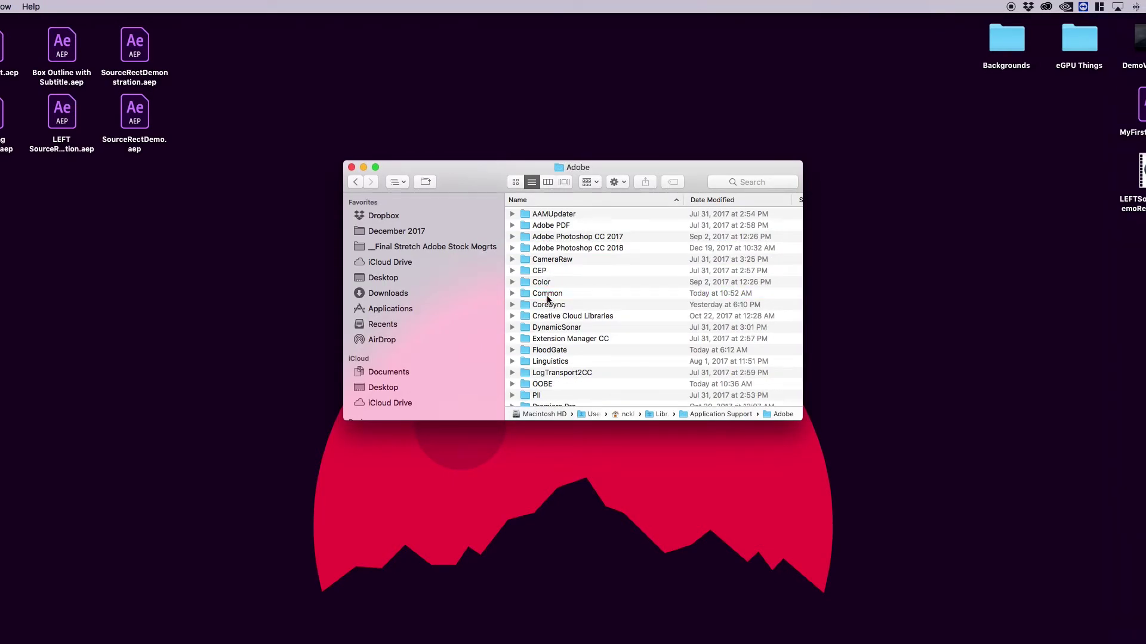
double_click(547, 295)
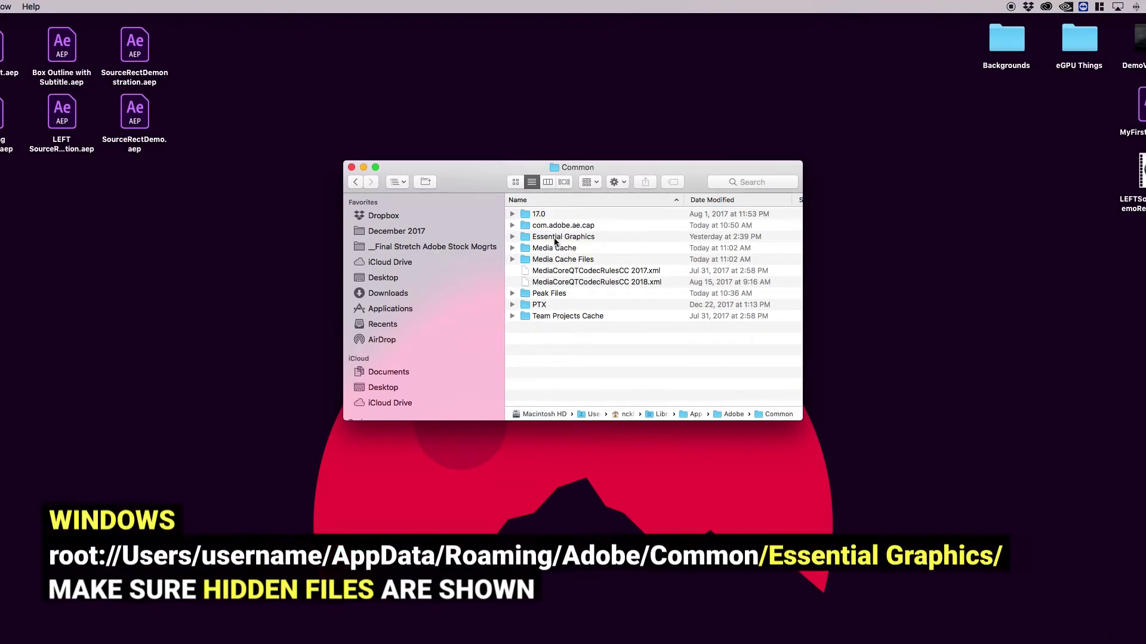
click(554, 238)
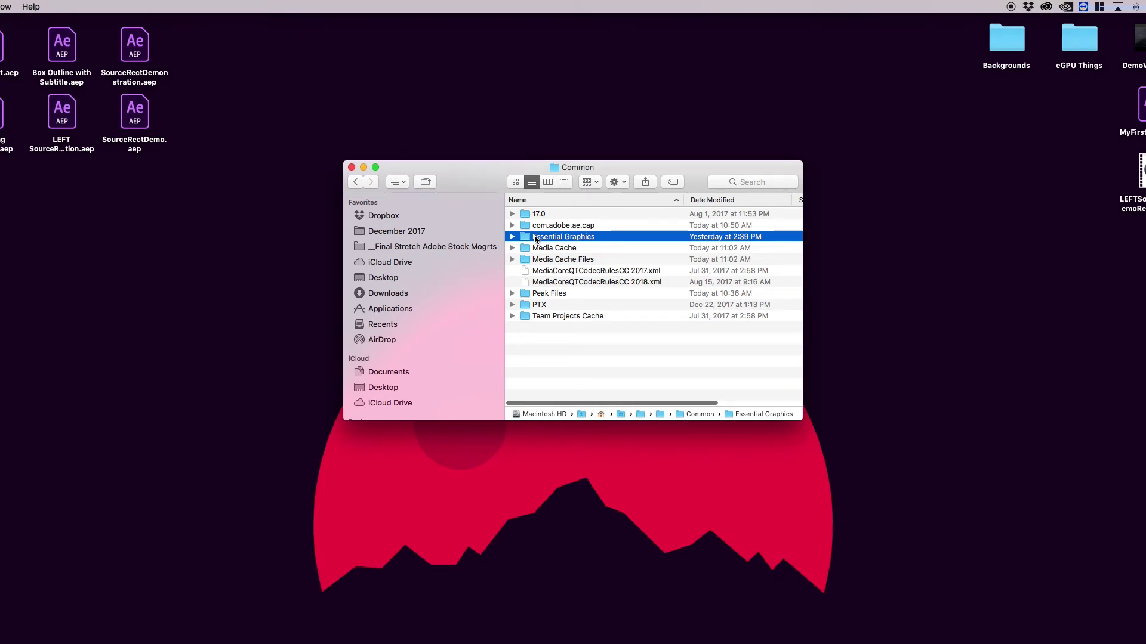
Step: Make an alias of the Essential Graphics folder, move it to the desktop and open it
right_click(535, 239)
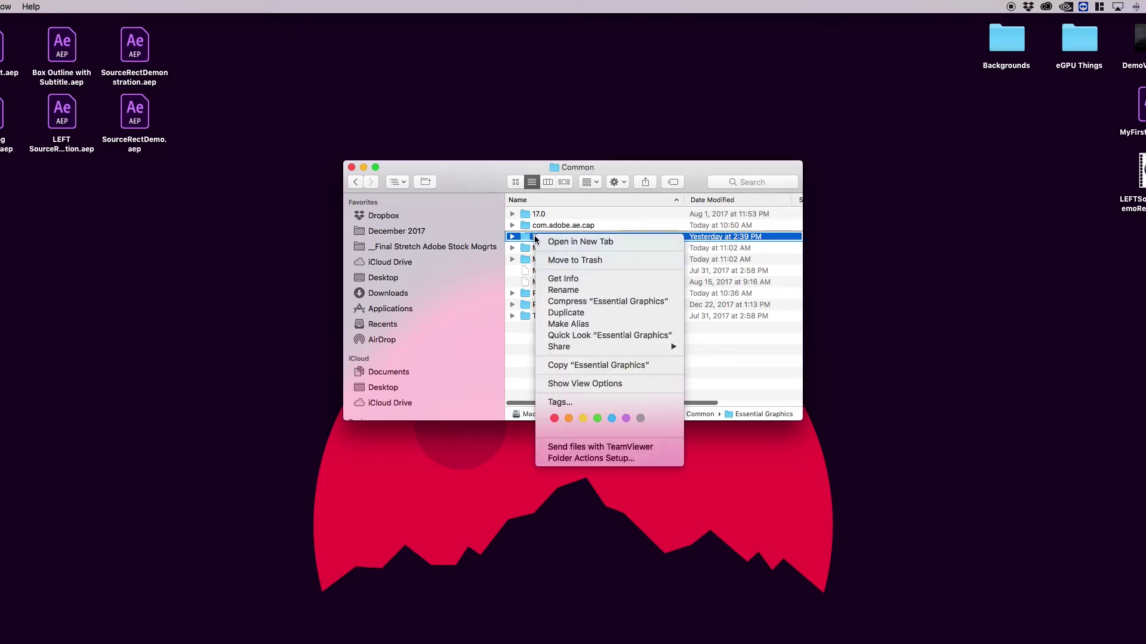
click(567, 327)
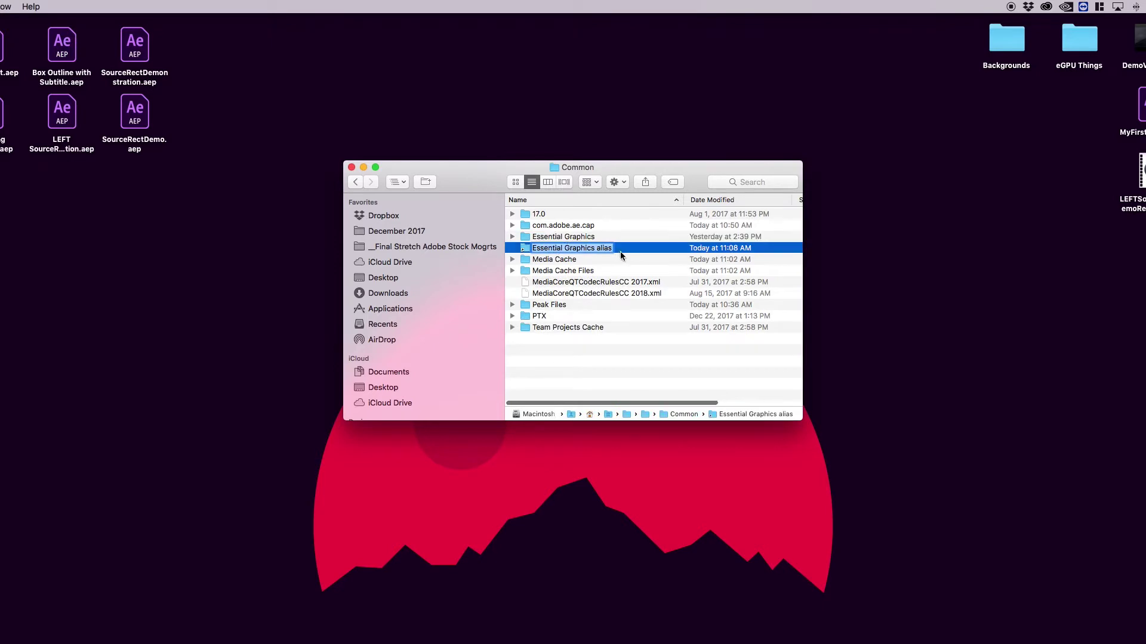
drag(621, 255, 956, 80)
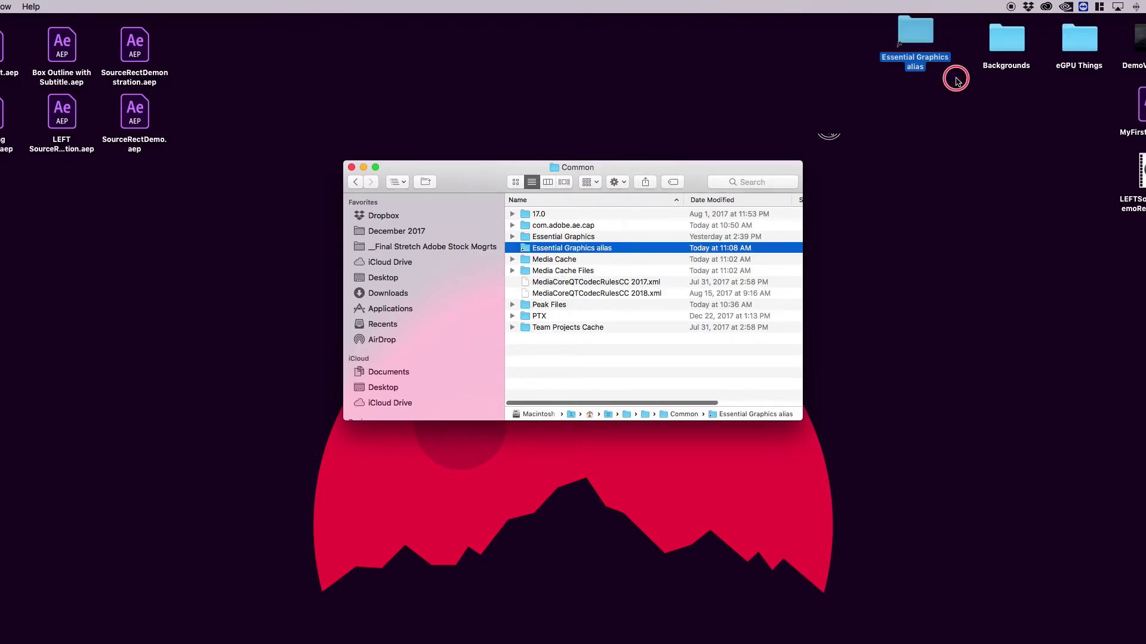
double_click(933, 39)
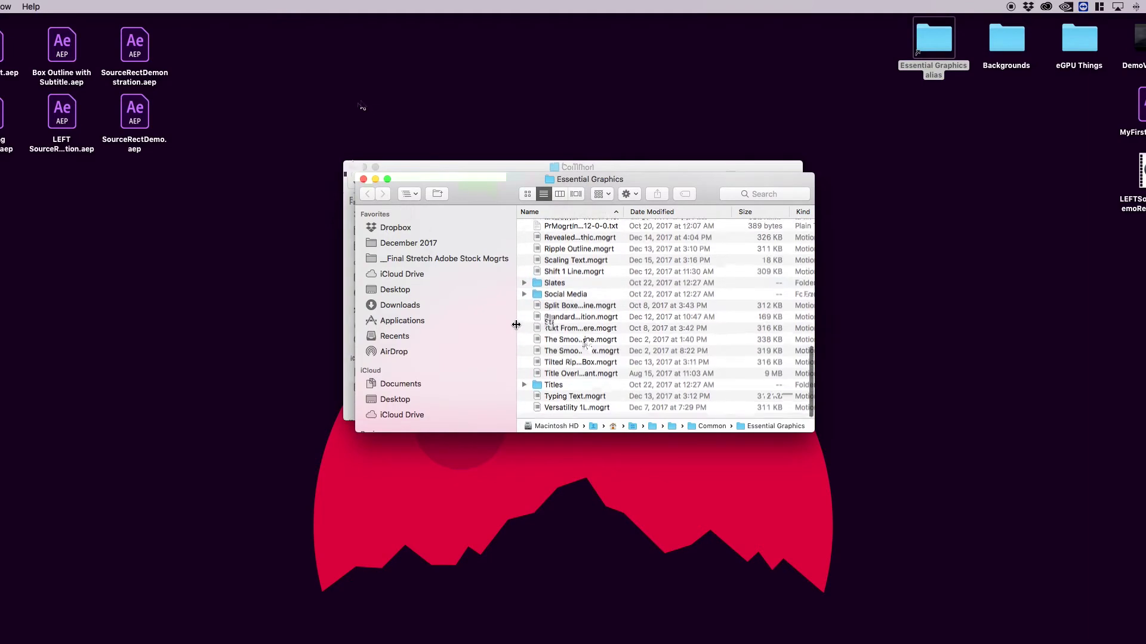
Step: Browse the template folders, selecting the top folders, then Captions and Credits
scroll(585, 345, up, 5)
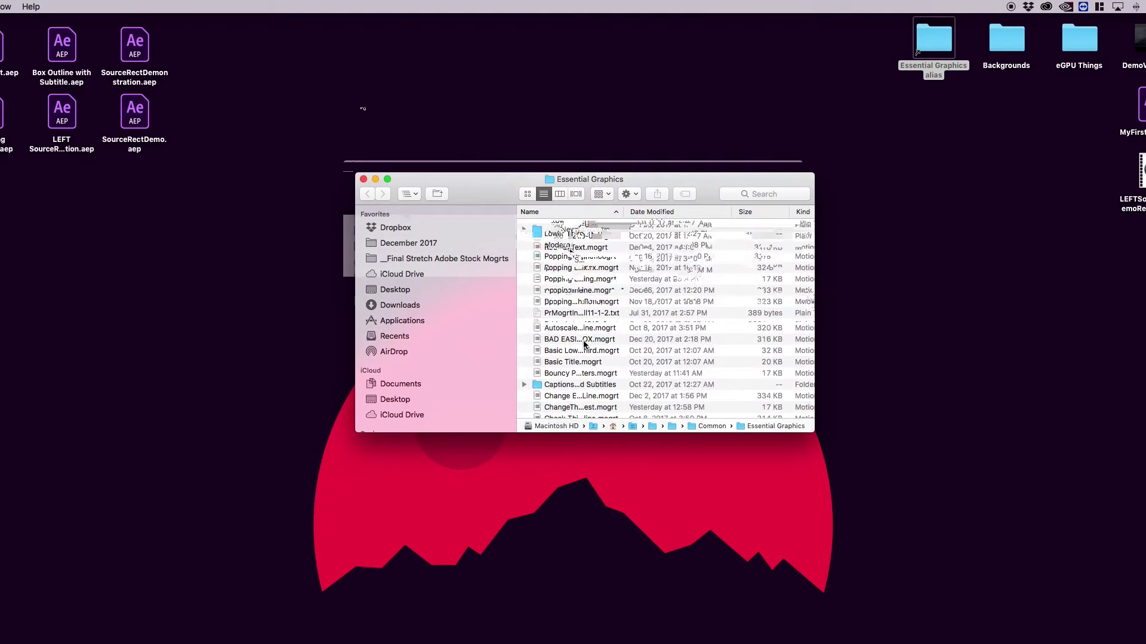
drag(564, 249, 561, 223)
scroll(573, 328, down, 2)
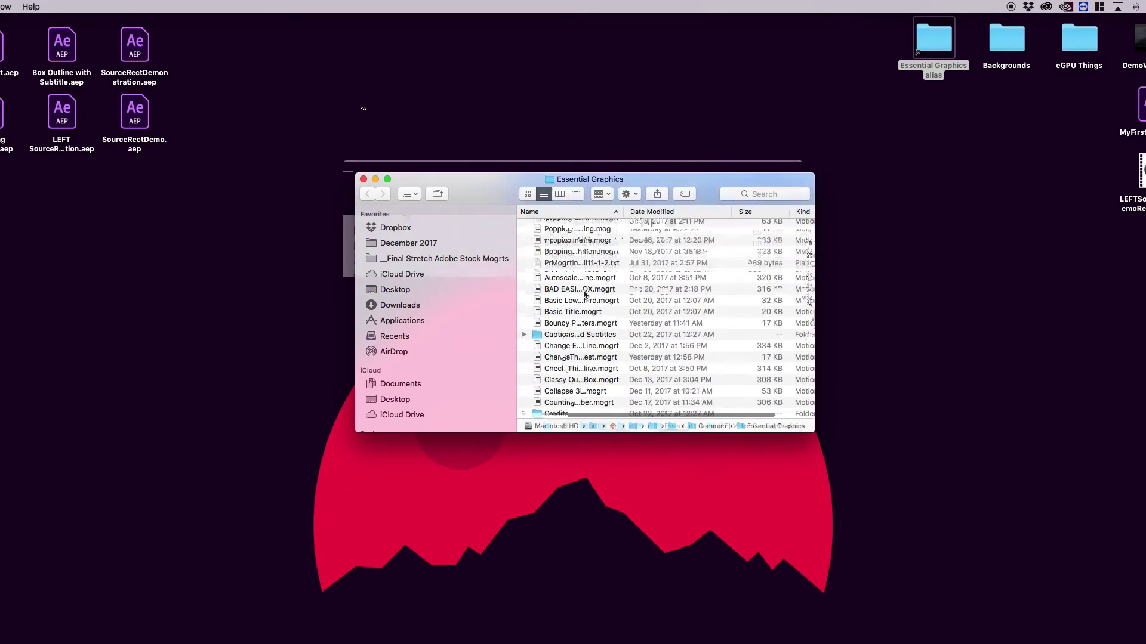
key(c)
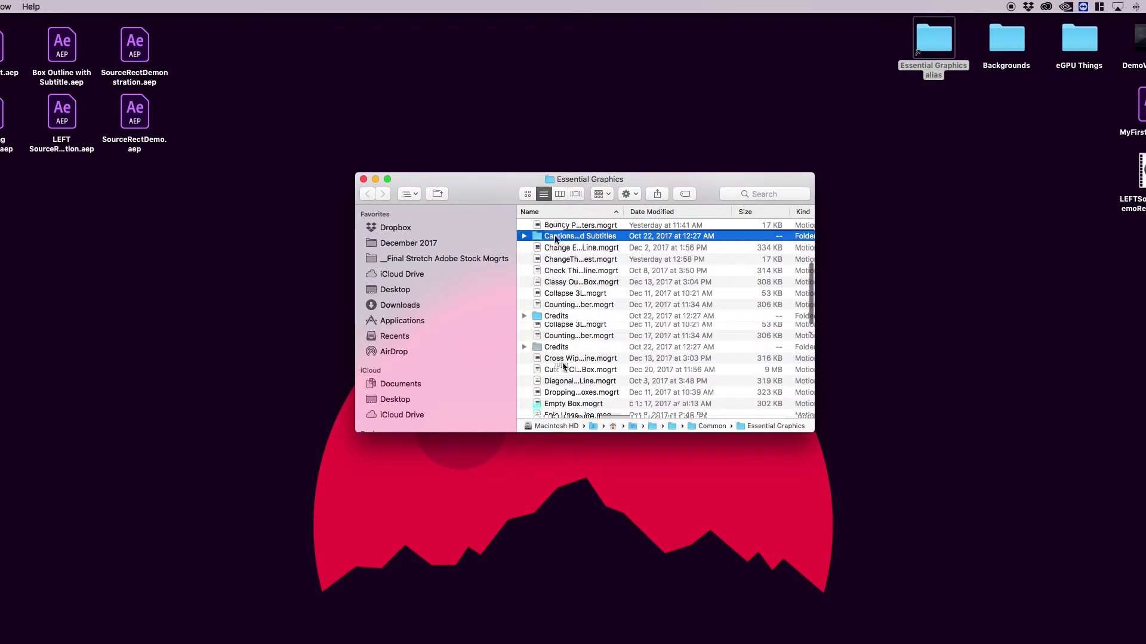
click(552, 318)
scroll(555, 305, down, 5)
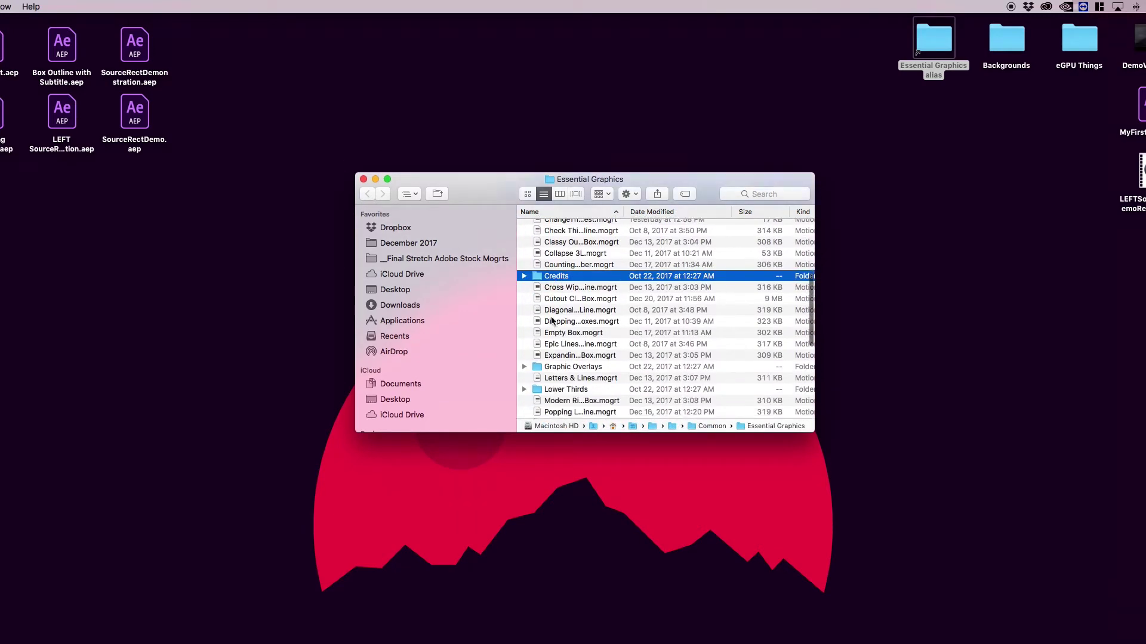
Step: Select the Lower Thirds, Graphic Overlays, Social Media, Slates and Titles folders, then Typing Text.mogrt
click(556, 286)
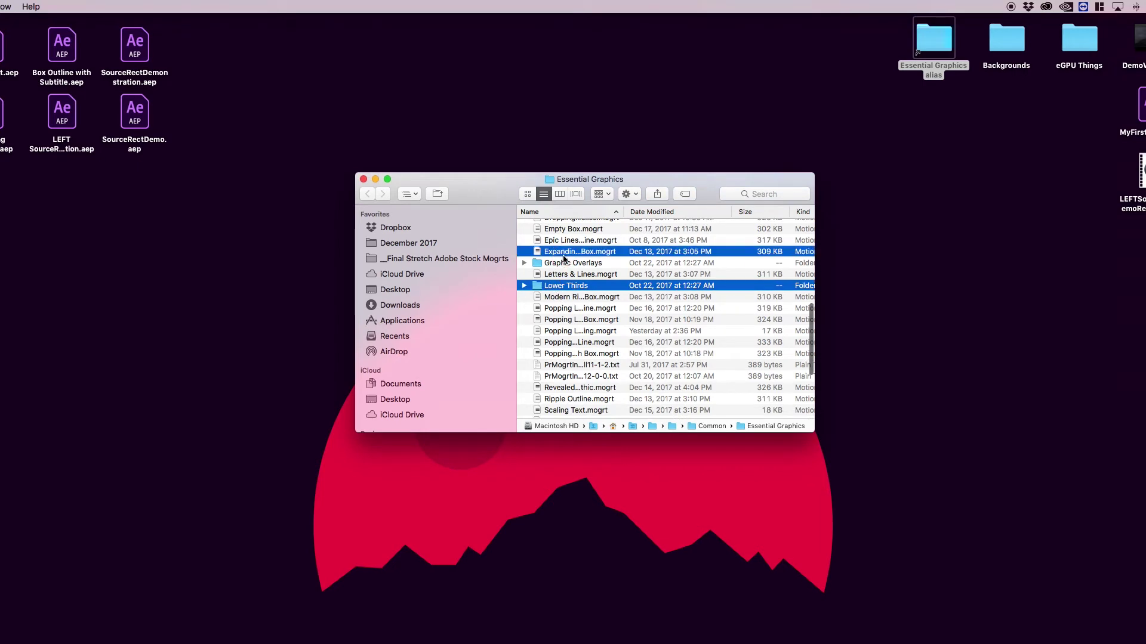
super+click(563, 265)
scroll(562, 265, down, 5)
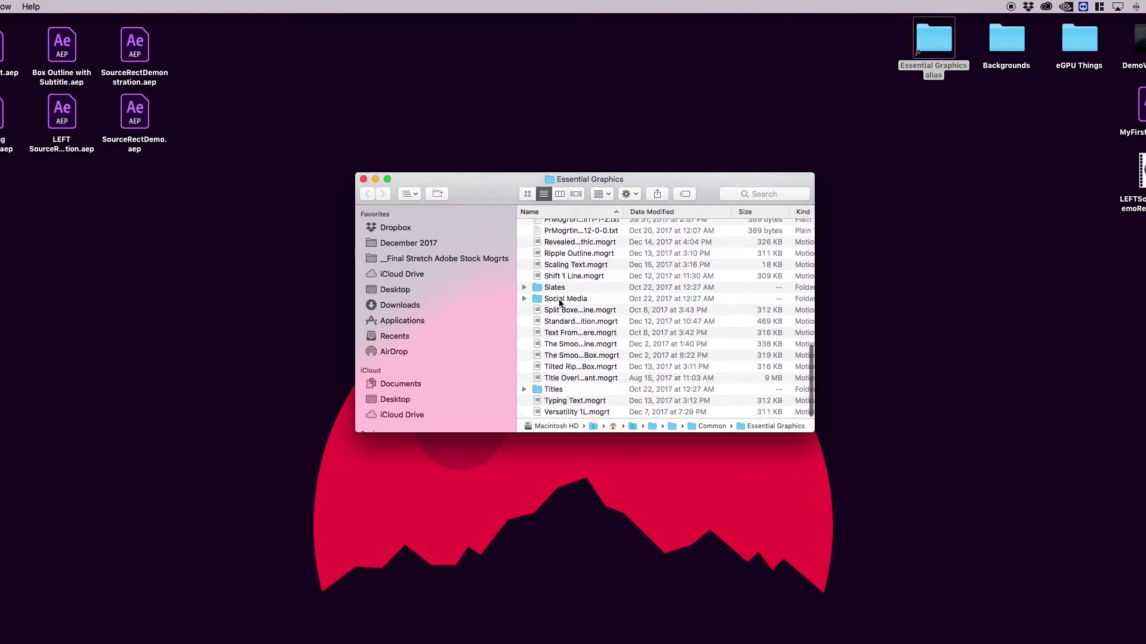
click(559, 301)
super+click(555, 289)
super+click(555, 391)
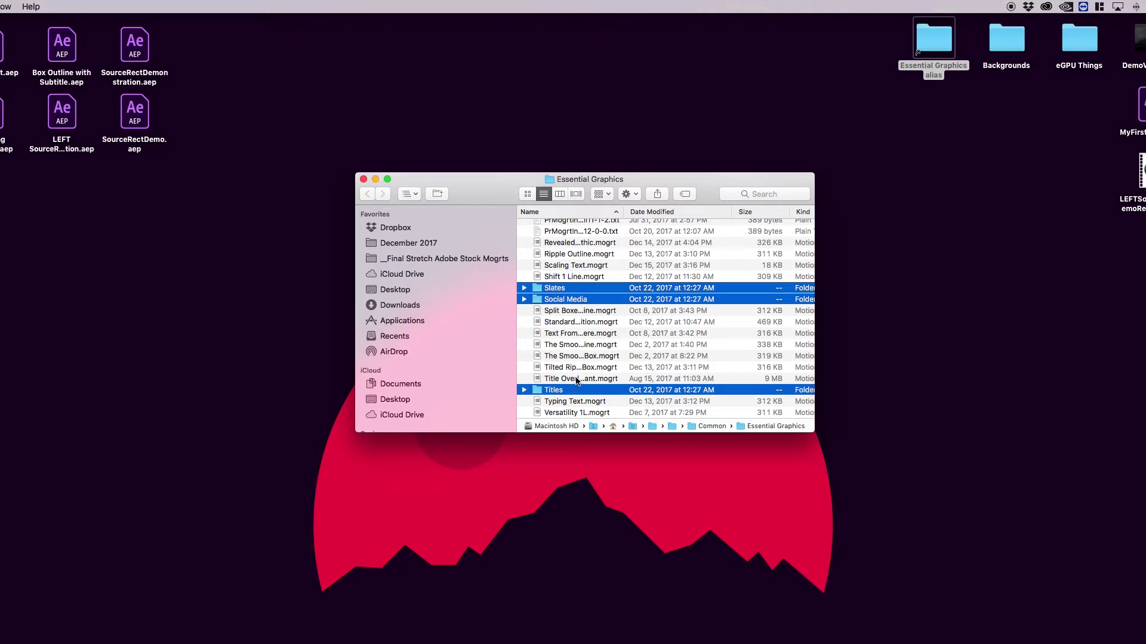
key(Down)
scroll(577, 382, up, 10)
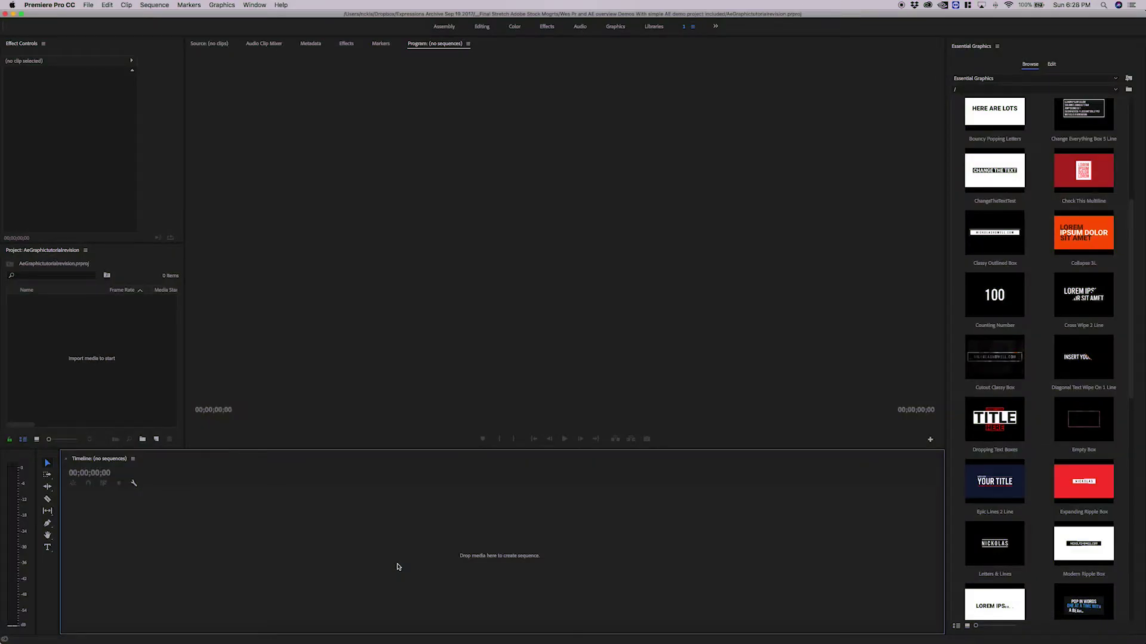
Step: Create a new sequence and place the Epic Lines 2 Line template on its timeline, previewing YOUR TITLE
key(super+n)
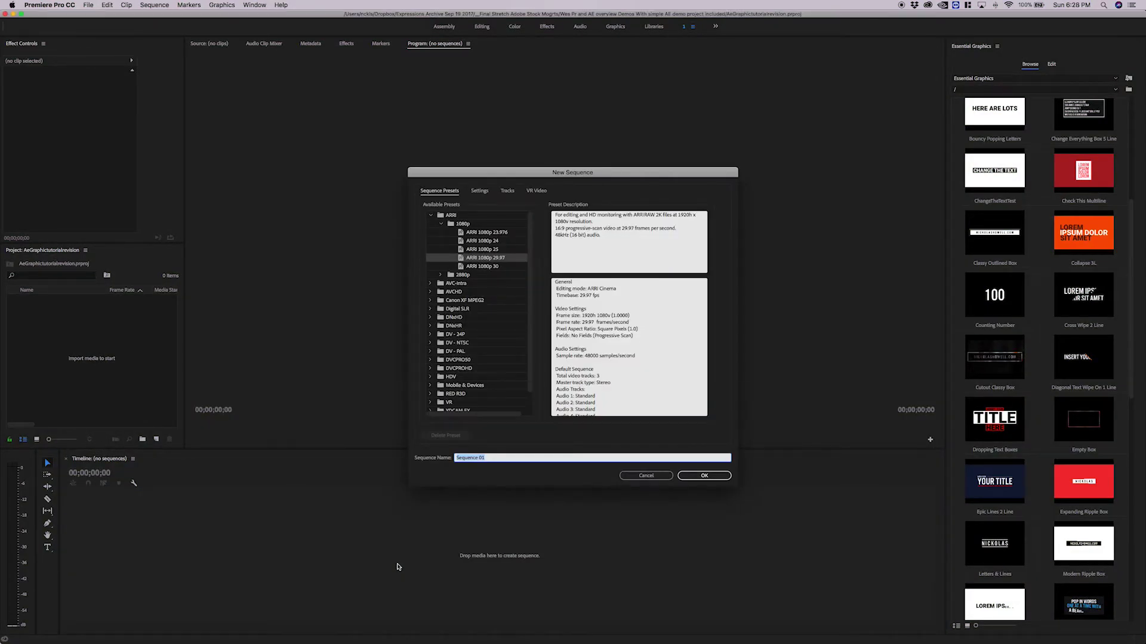
key(Return)
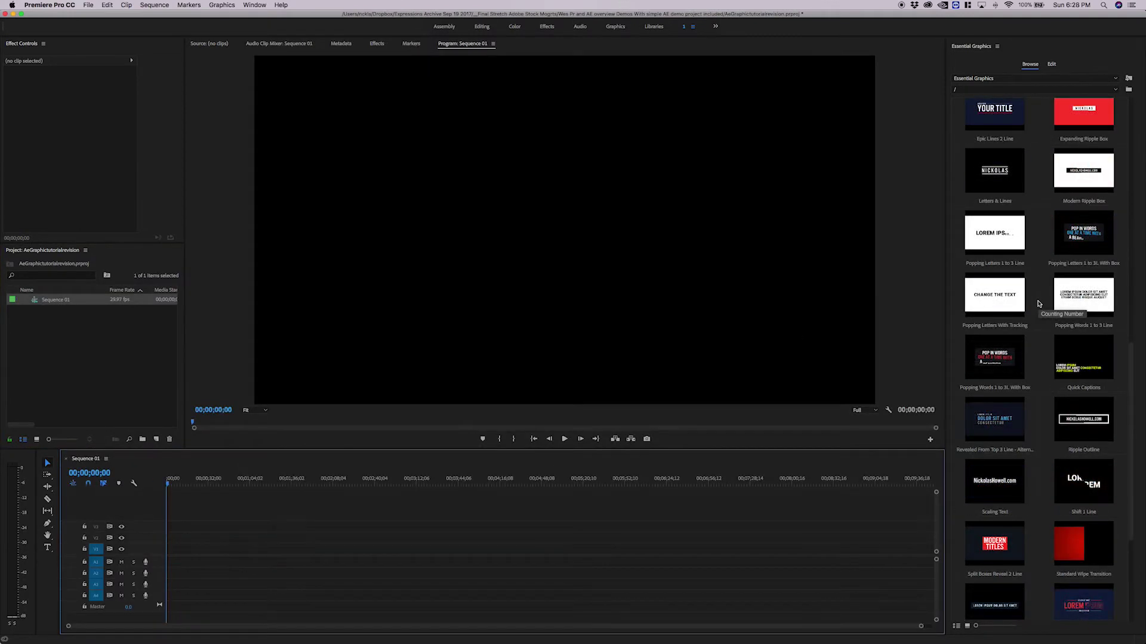
scroll(985, 451, up, 5)
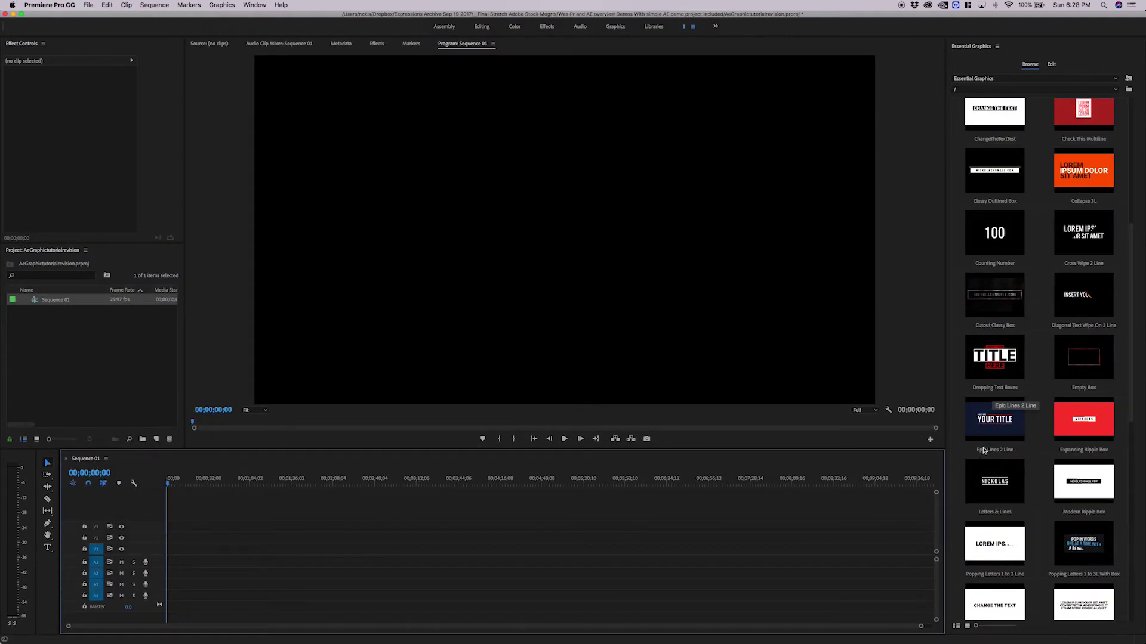
click(985, 450)
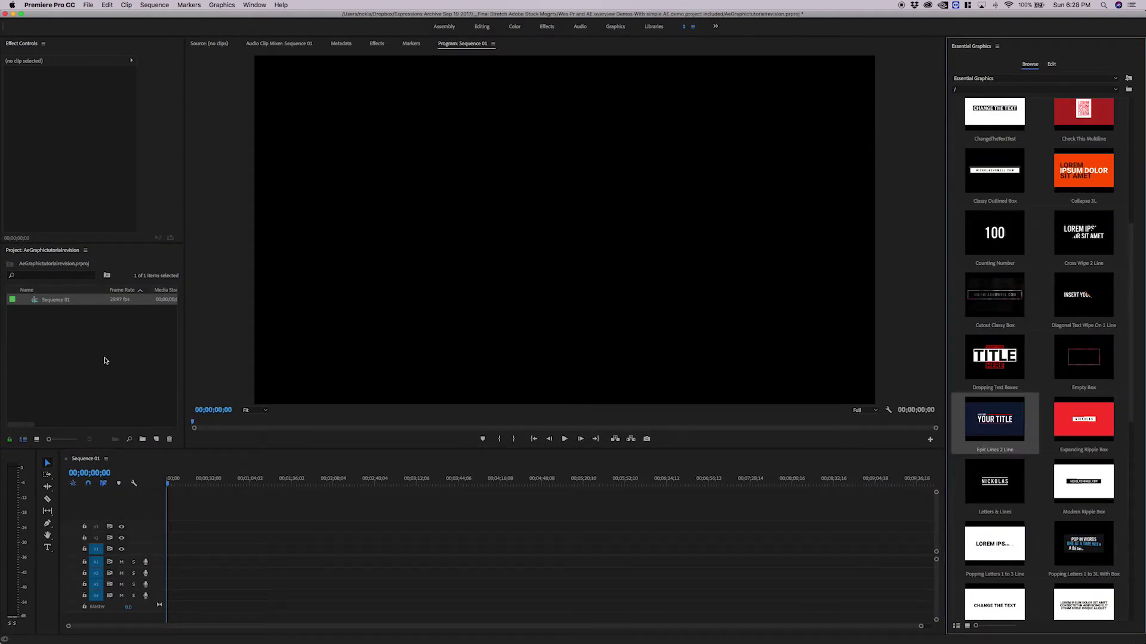
drag(981, 428, 344, 548)
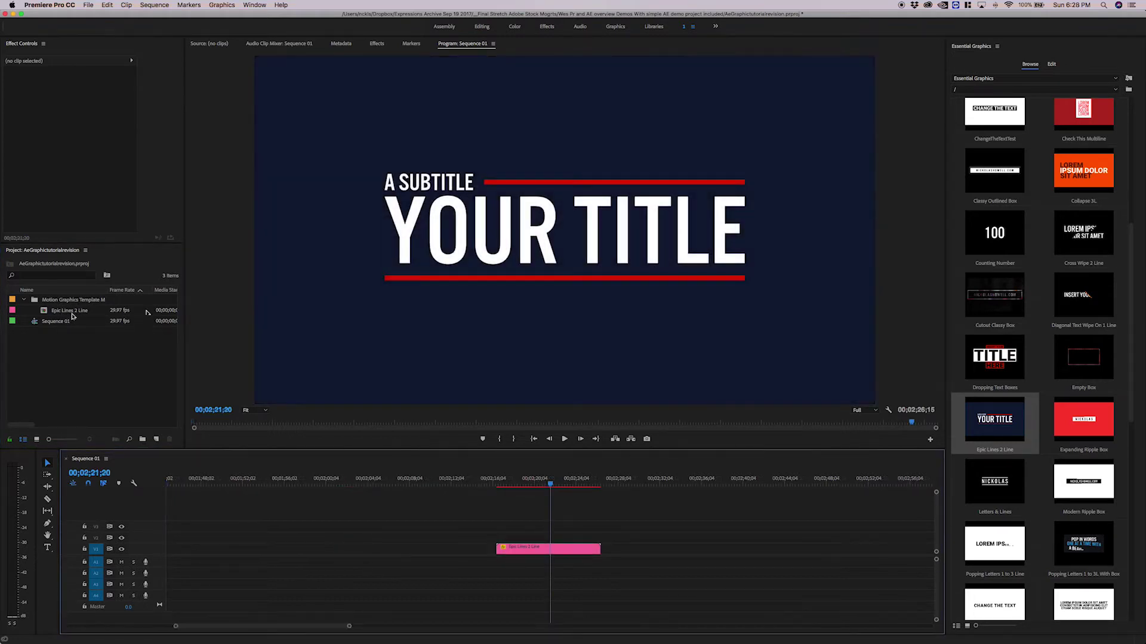
click(71, 314)
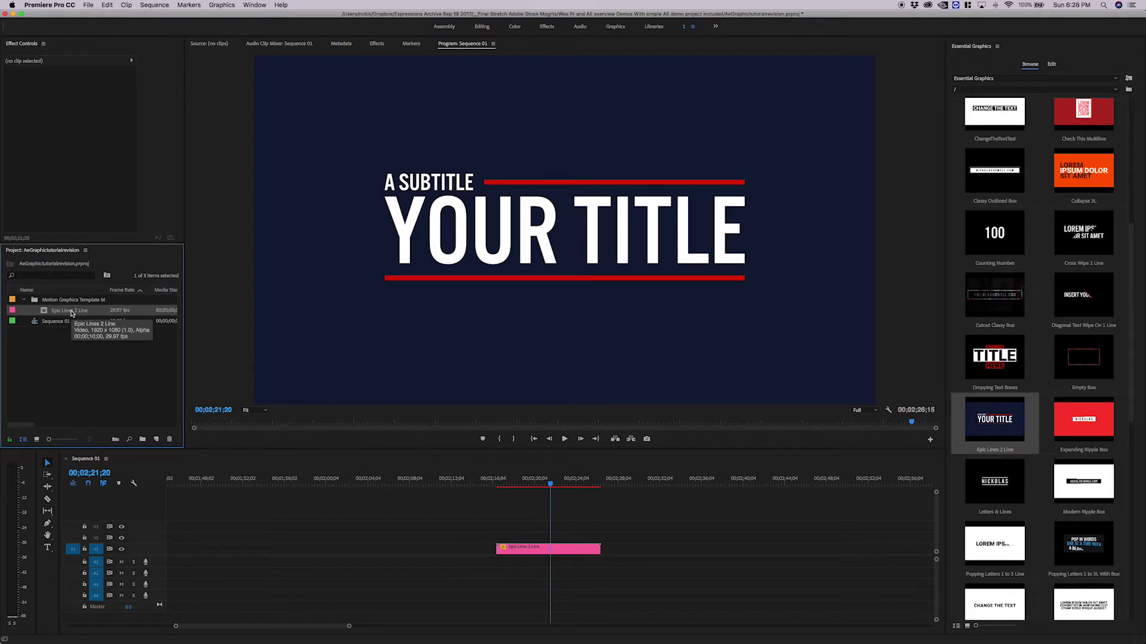
right_click(71, 313)
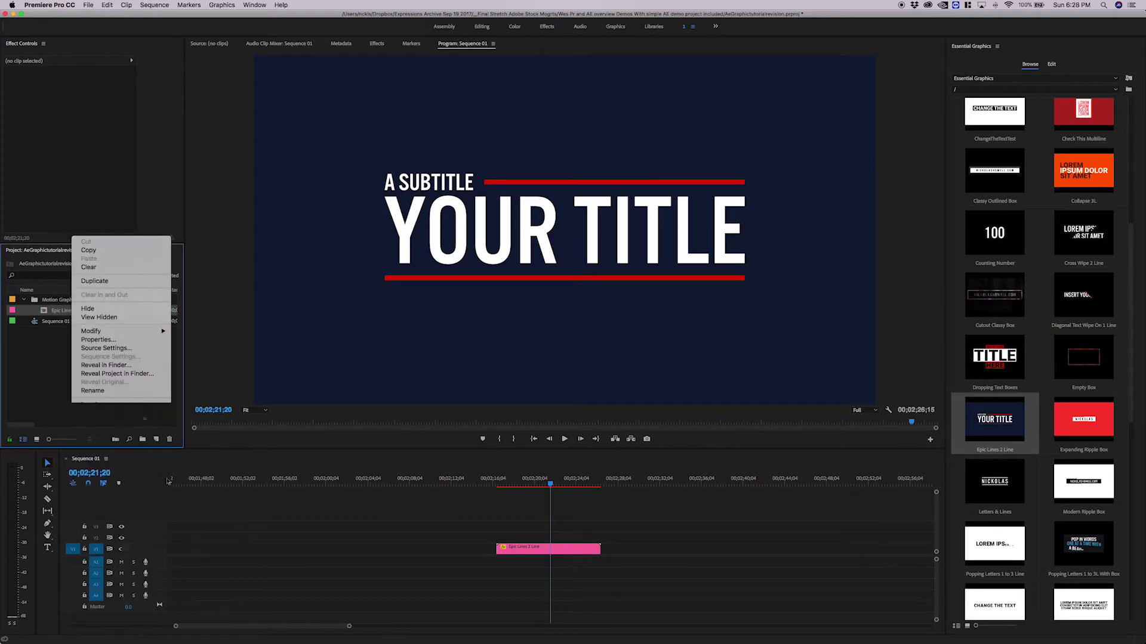
Step: Reveal the title clip's Epic Lines 2 Line.aegraphic source file in Finder
click(548, 548)
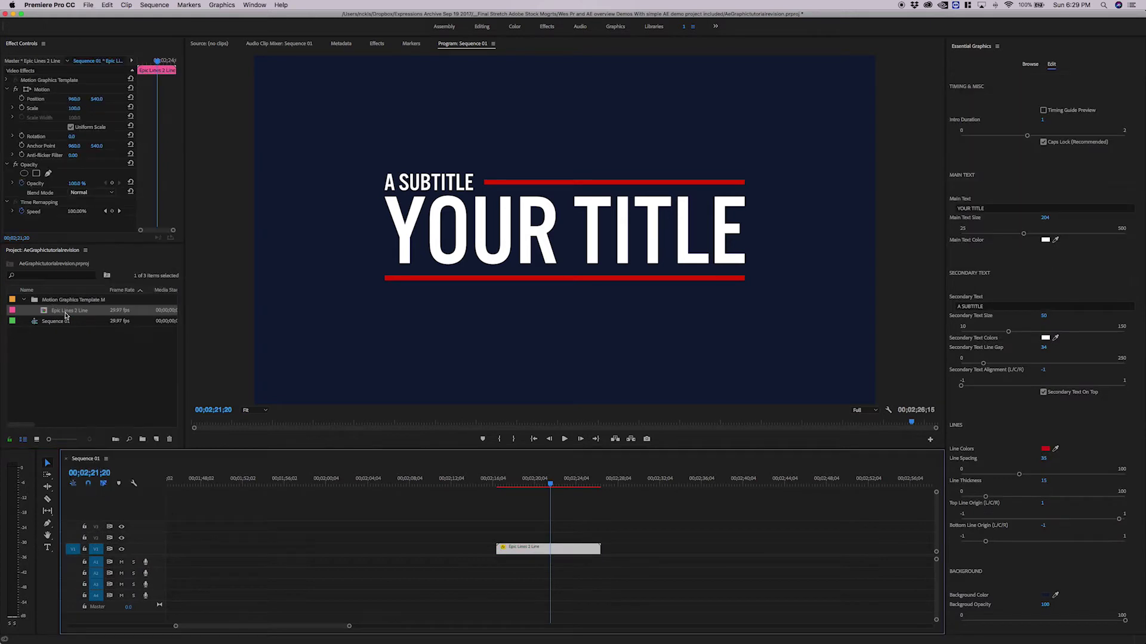
right_click(572, 553)
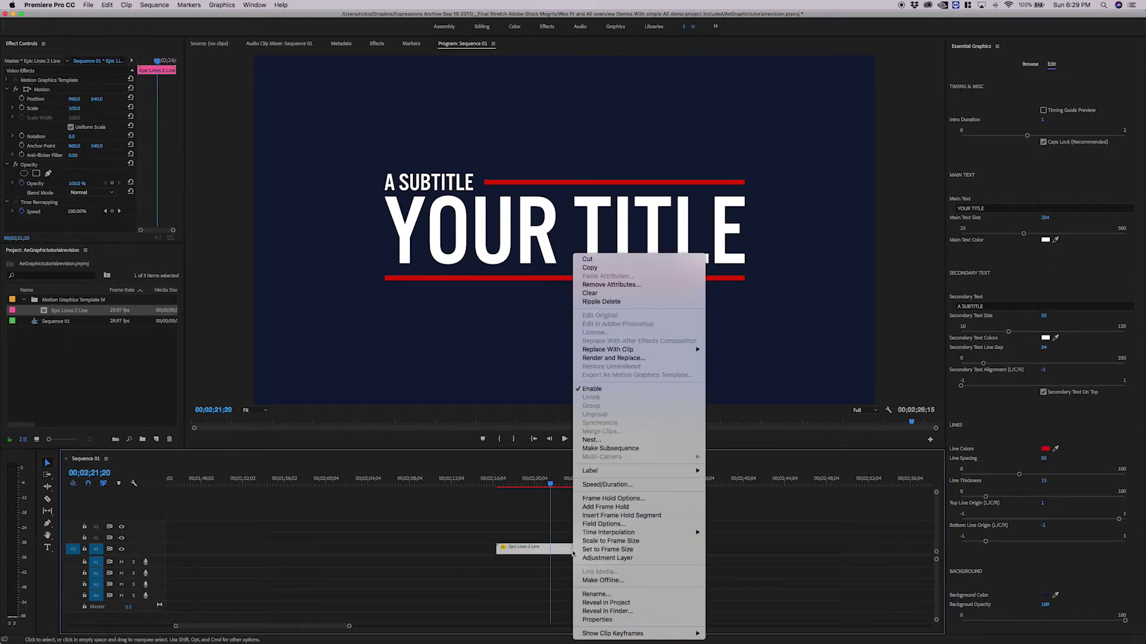
click(597, 610)
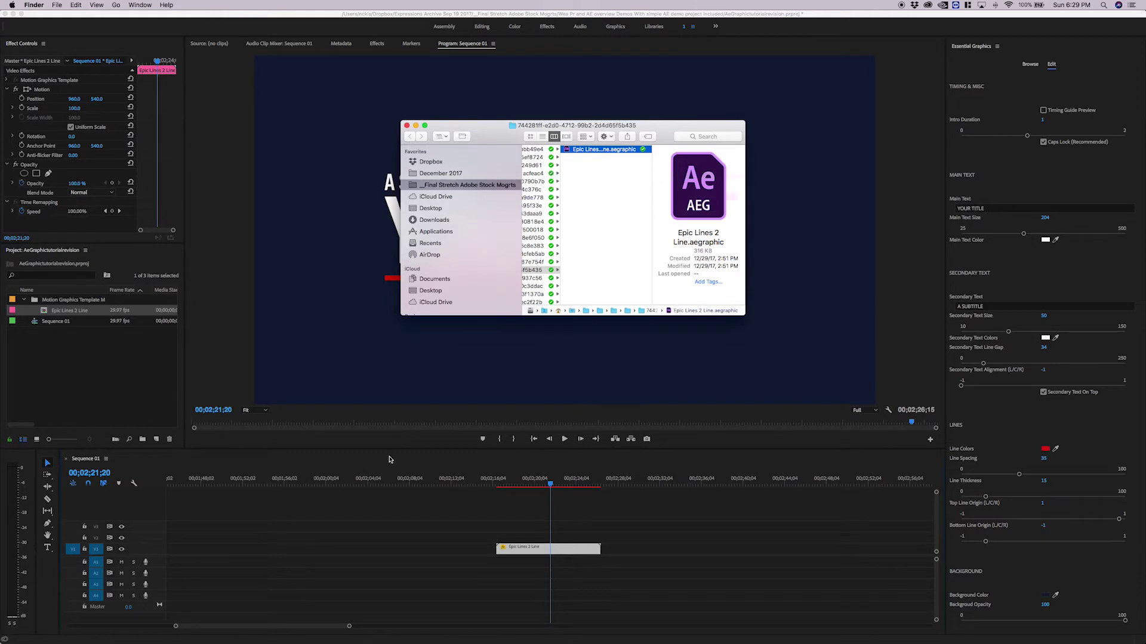
Step: Scrub through the title animation, switch Essential Graphics to Browse, and park the playhead on the clip
click(501, 479)
drag(501, 479, 556, 489)
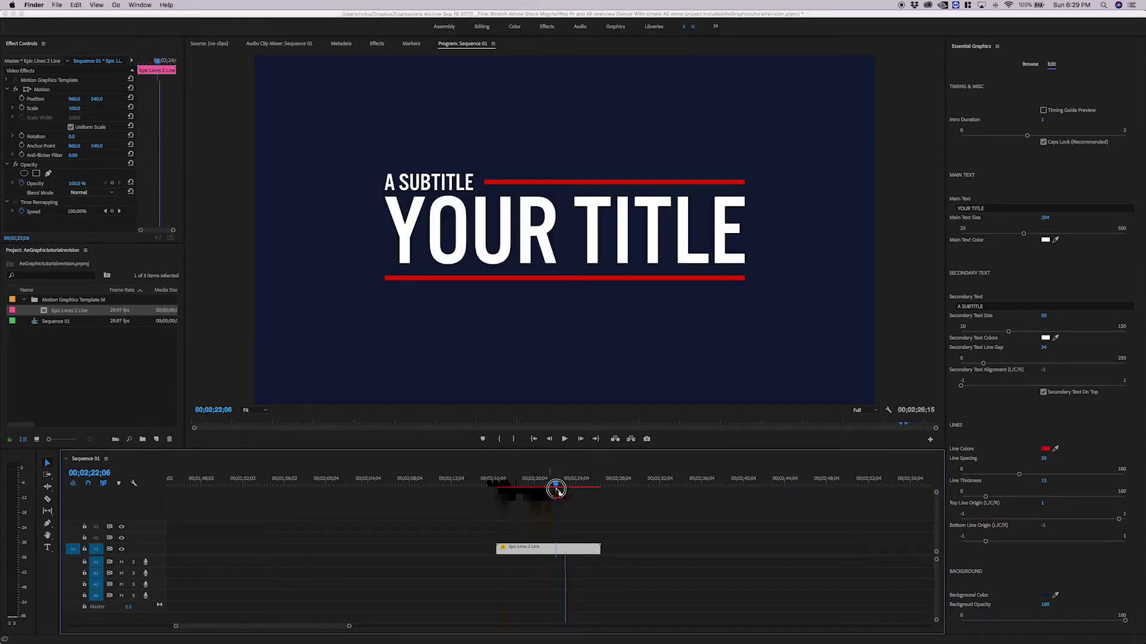
drag(556, 489, 486, 486)
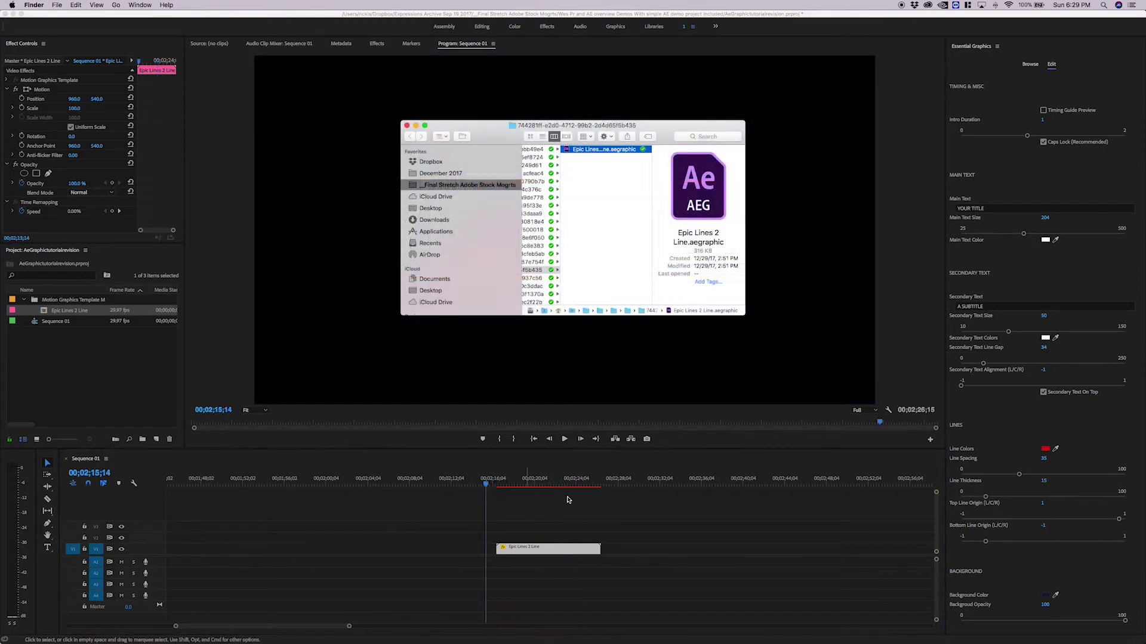
click(1030, 64)
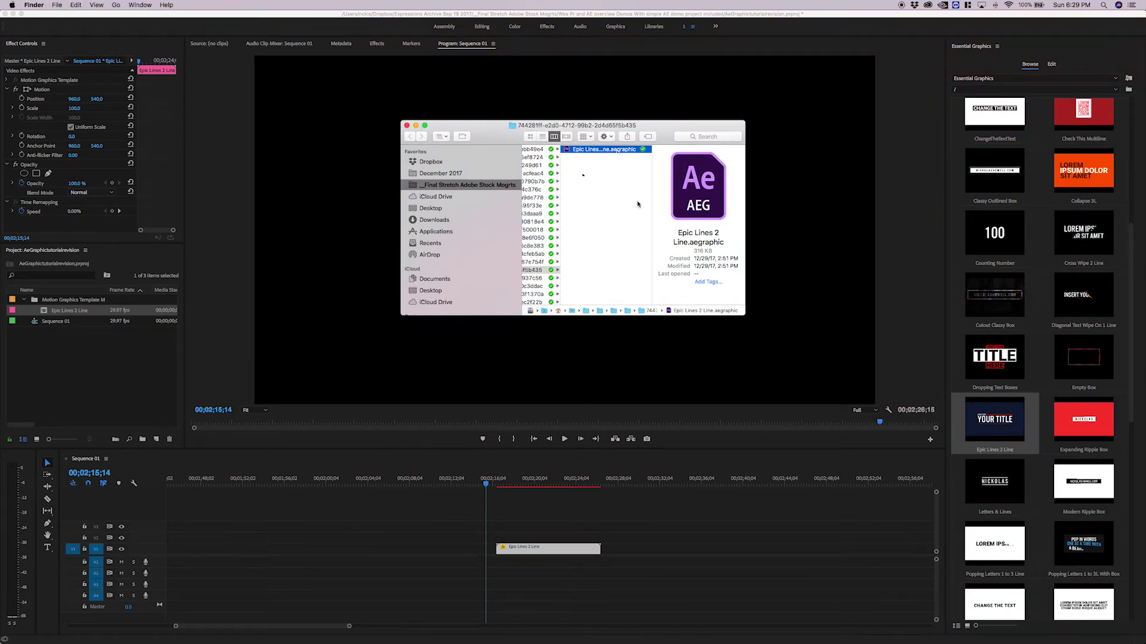
scroll(577, 169, left, 3)
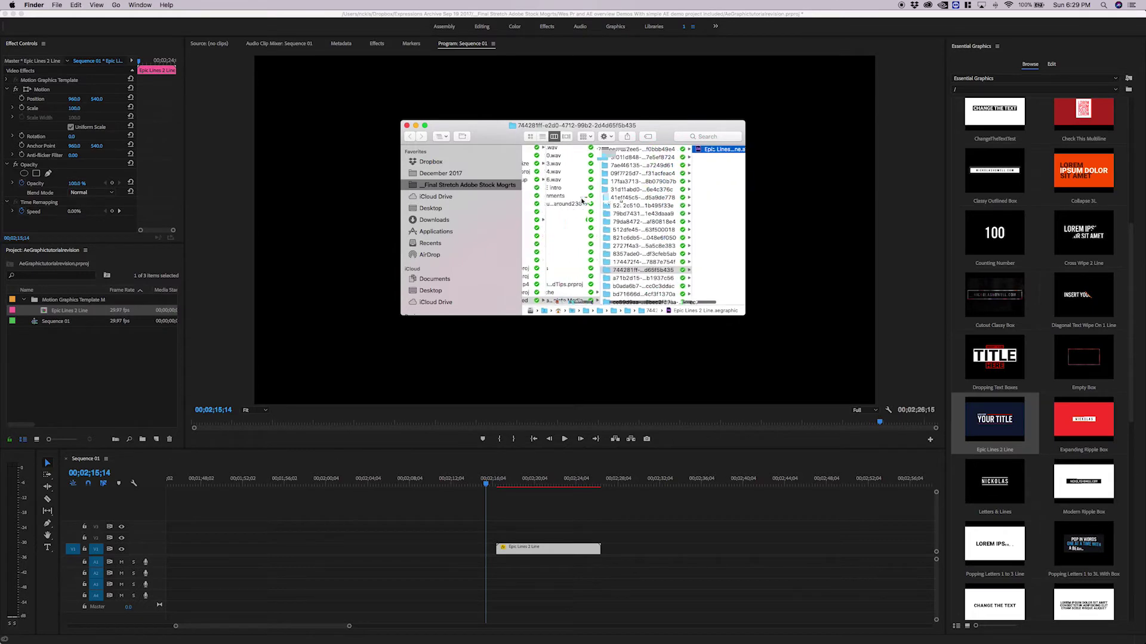
scroll(579, 300, left, 3)
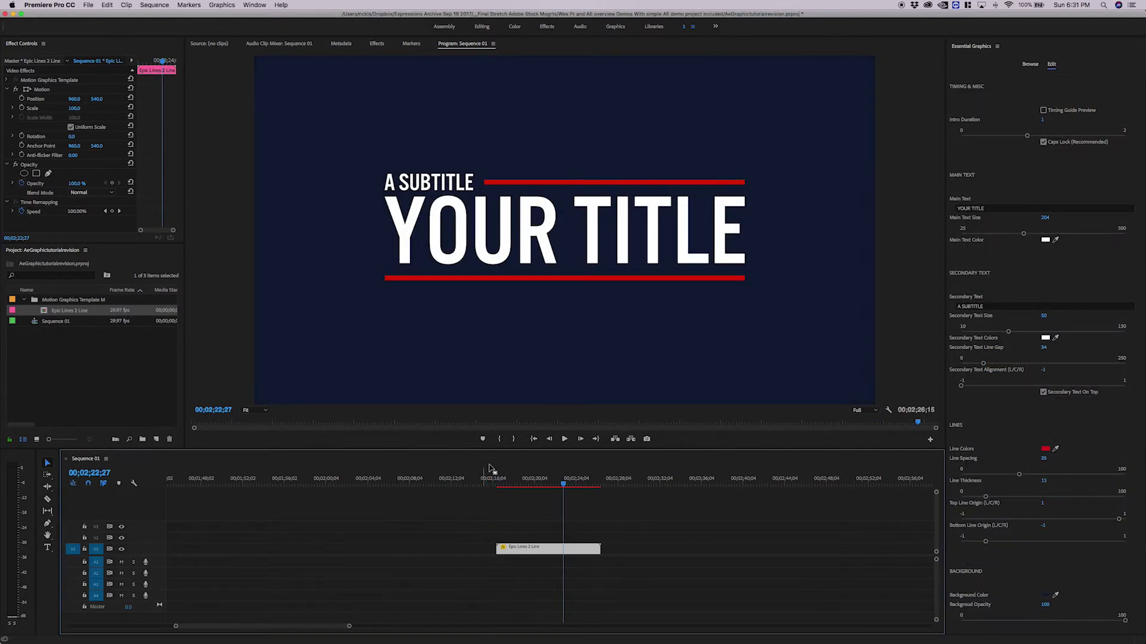
click(511, 481)
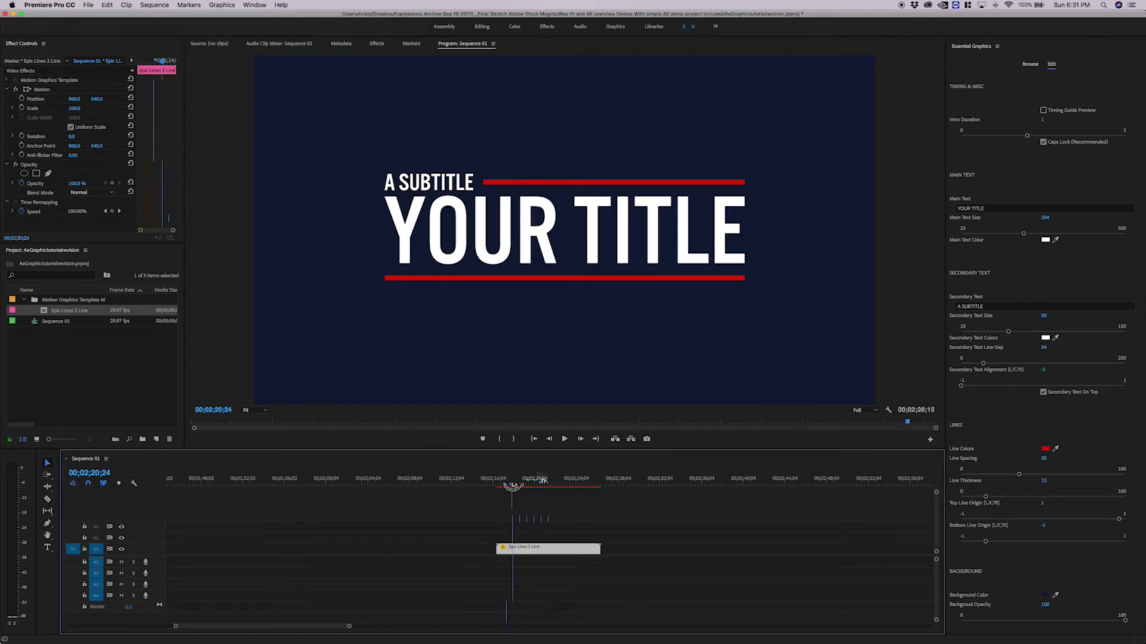
click(541, 481)
Step: Make the title clip offline, relink it to Epic Lines 2 Line.aegraphic, and preview the restored animation
right_click(517, 548)
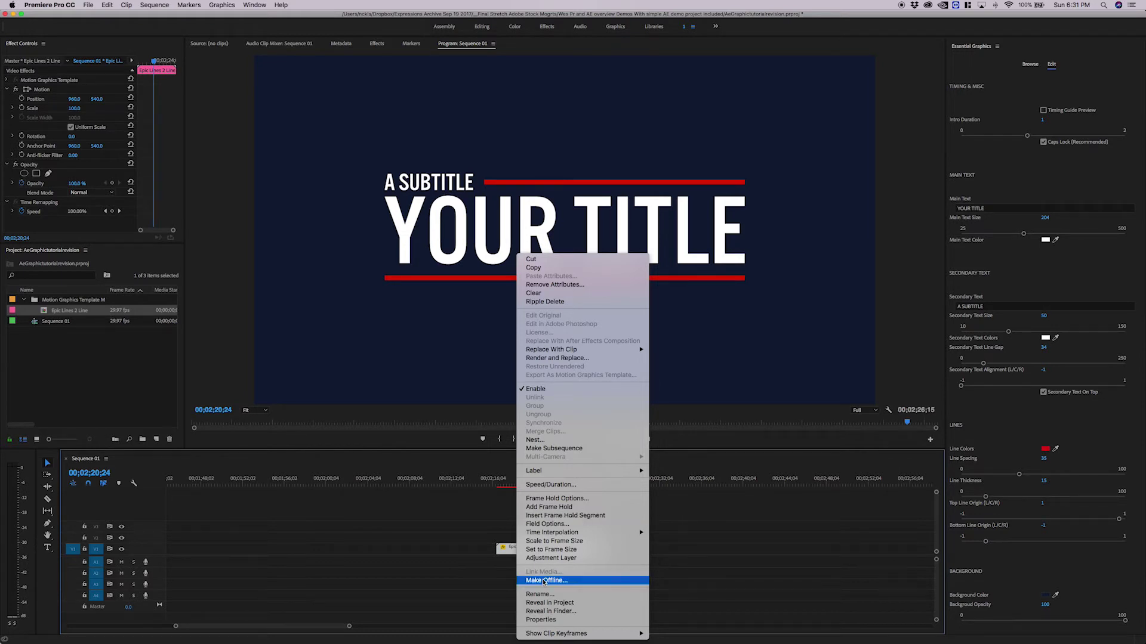
click(544, 581)
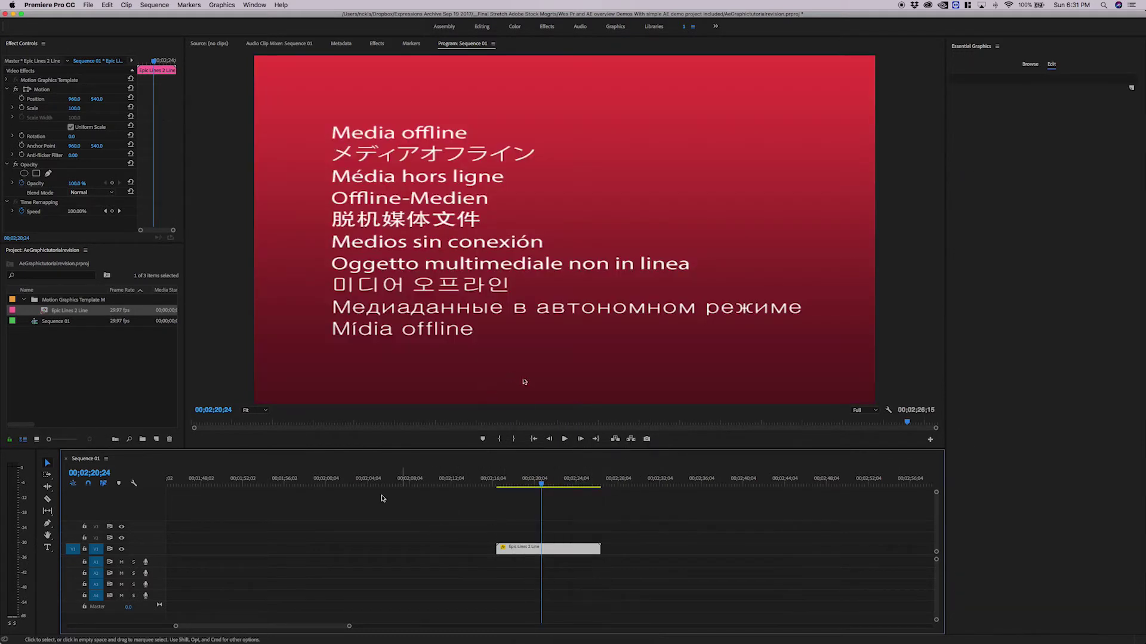
right_click(76, 311)
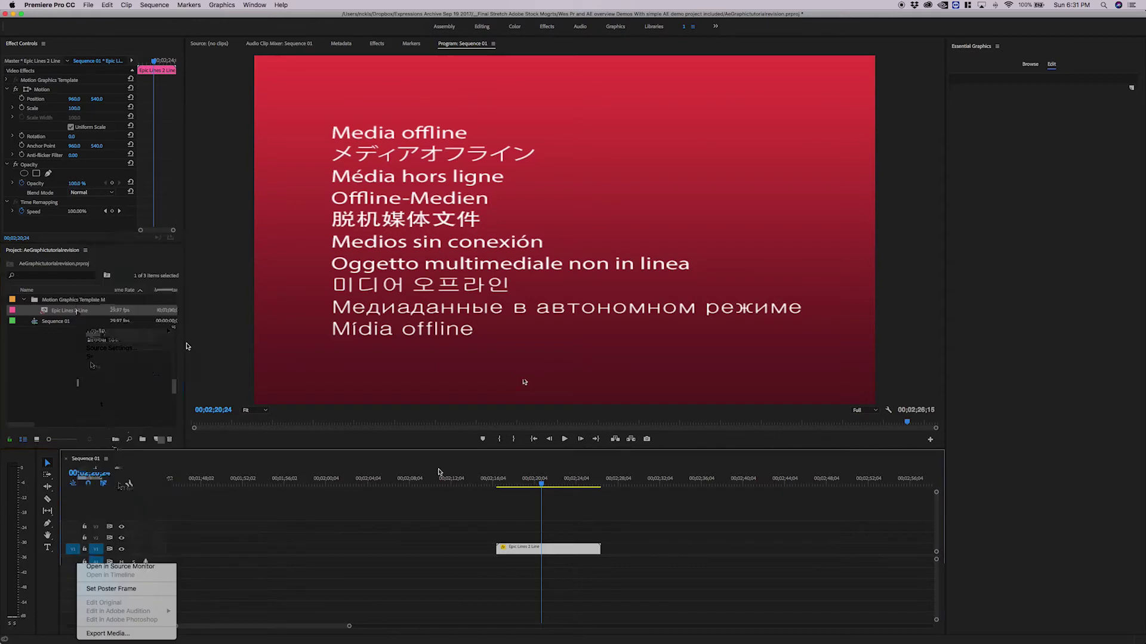
click(102, 455)
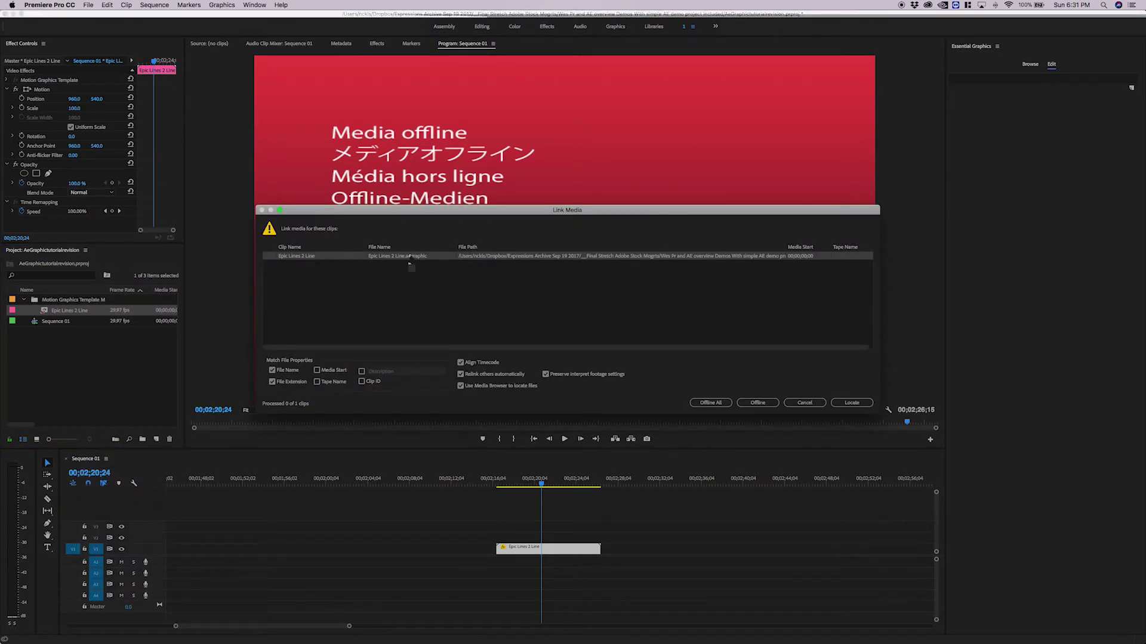
click(851, 403)
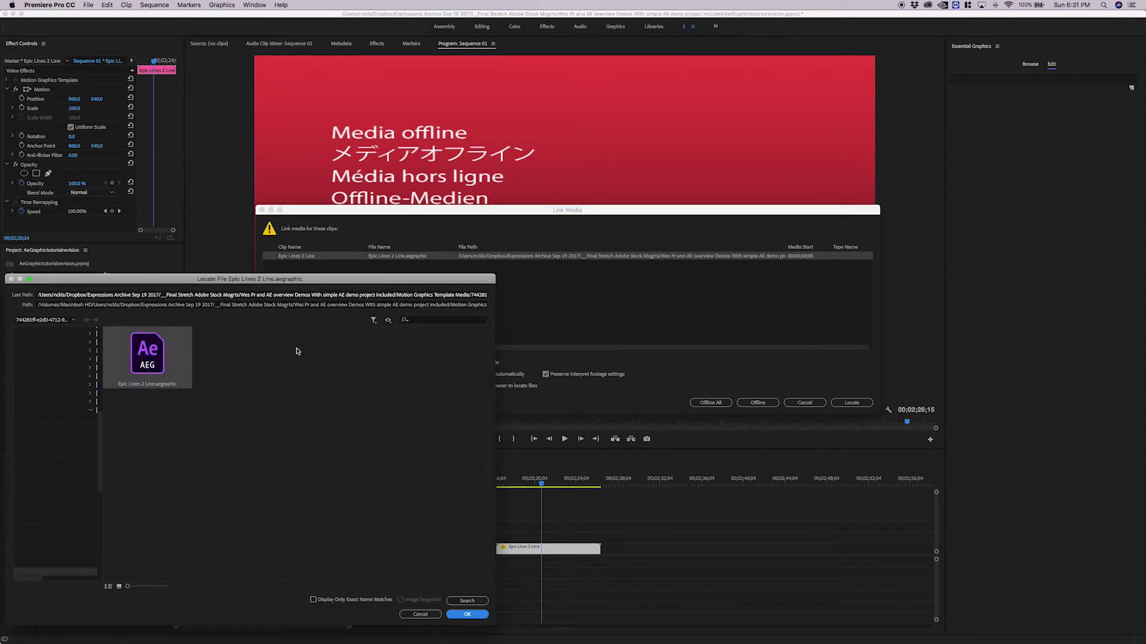
click(477, 613)
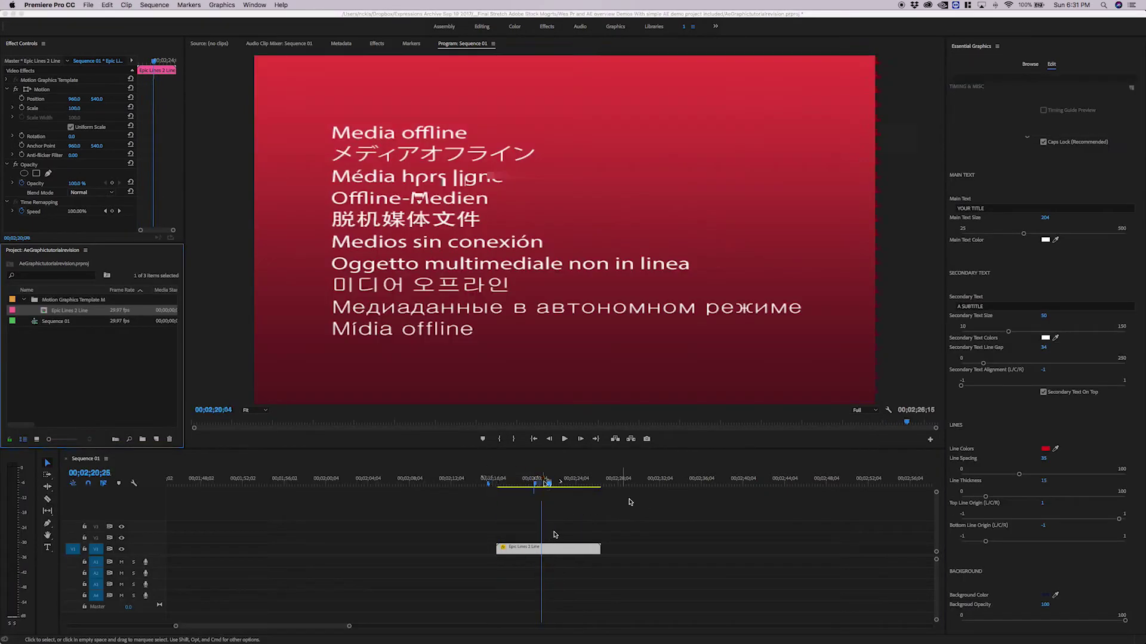
drag(507, 488, 567, 493)
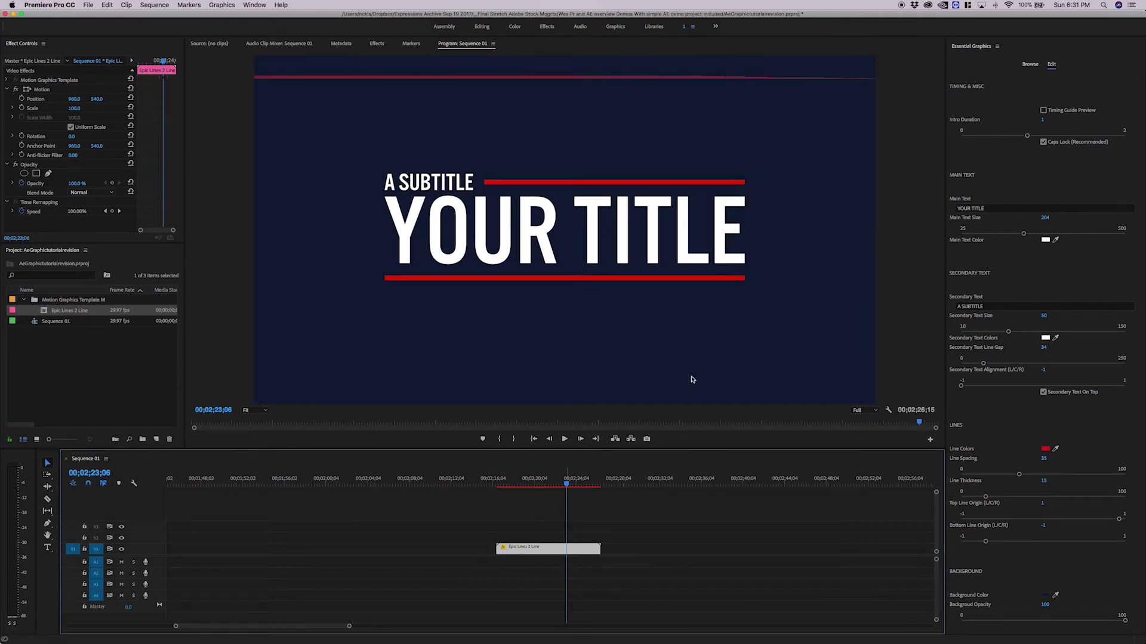
click(1030, 64)
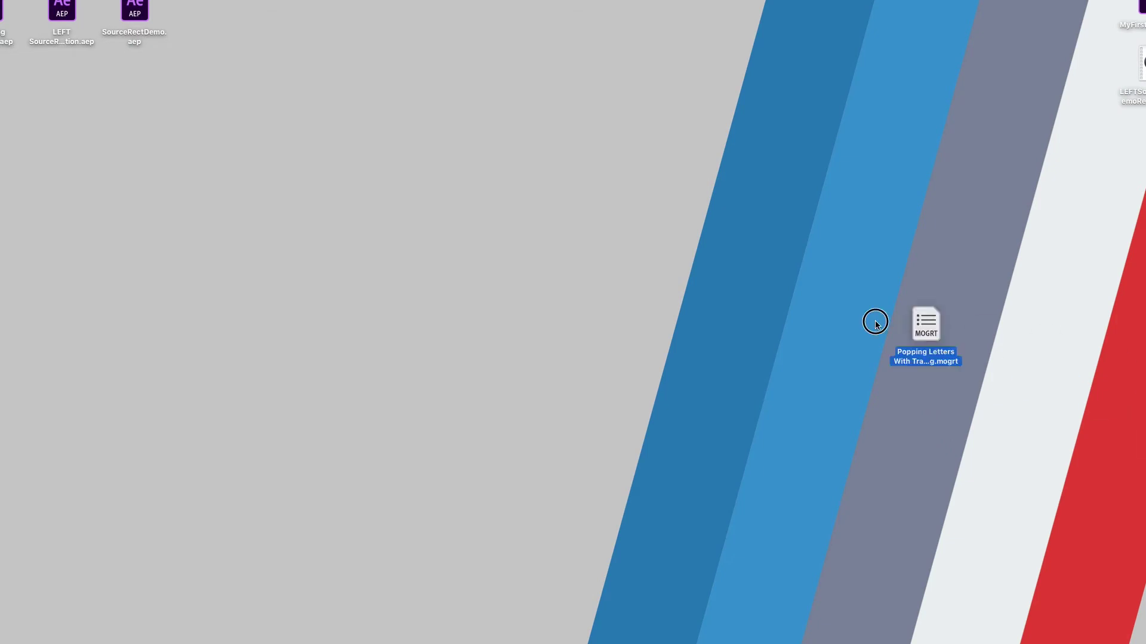
Step: Move the Popping Letters With Tracking mogrt to the desktop centre and rename its extension to .zip
drag(875, 323, 561, 288)
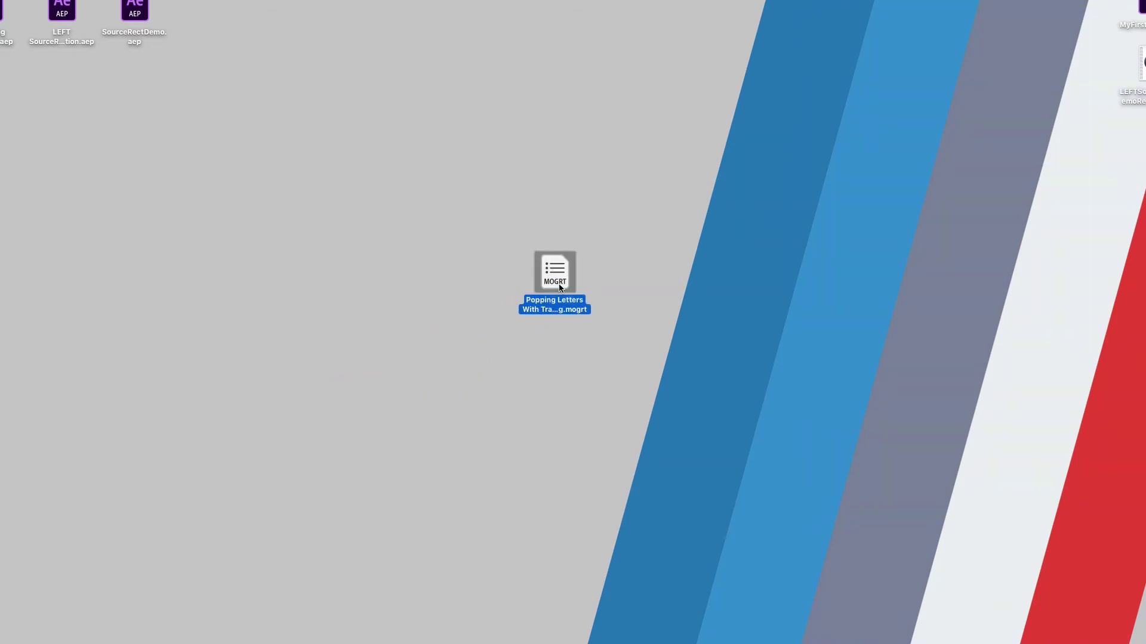
key(Return)
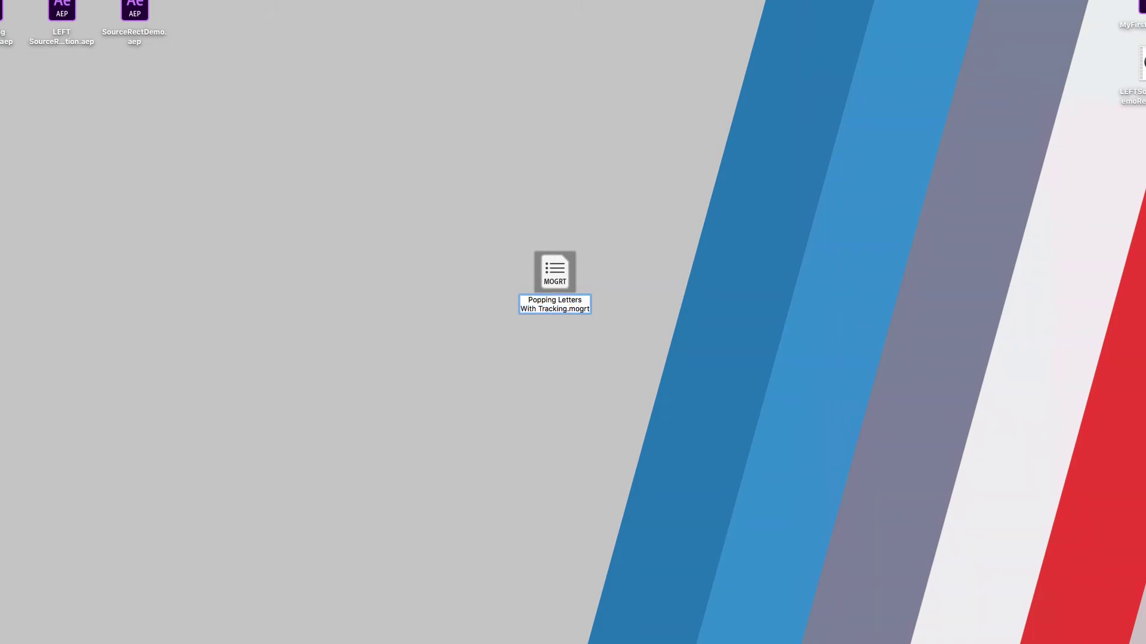
key(shift+Right)
key(shift+Right)
key(shift+Right)
key(shift+Right)
key(shift+Right)
text(zip)
key(Return)
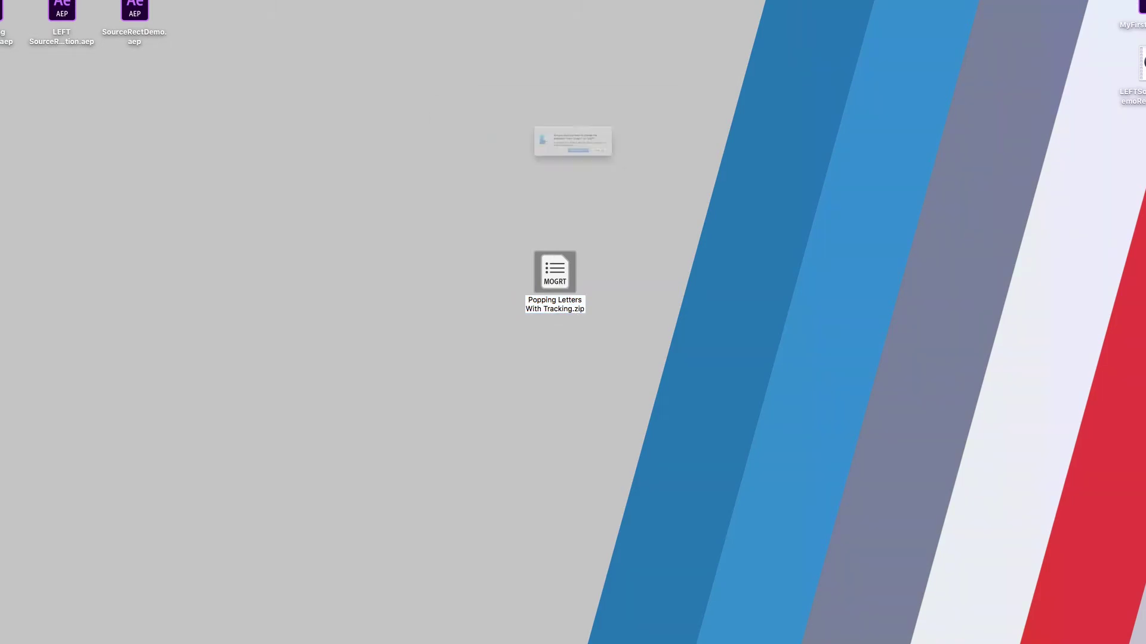
Step: Unzip the archive, open the resulting folder and select definition.json
double_click(560, 287)
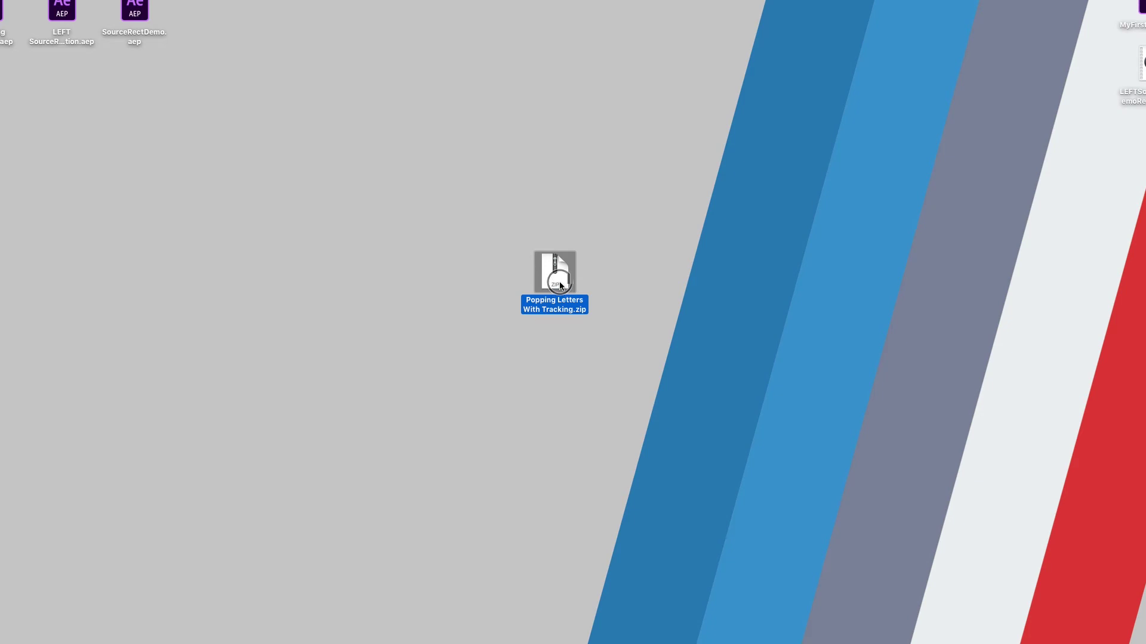
double_click(615, 287)
drag(455, 61, 332, 70)
click(426, 117)
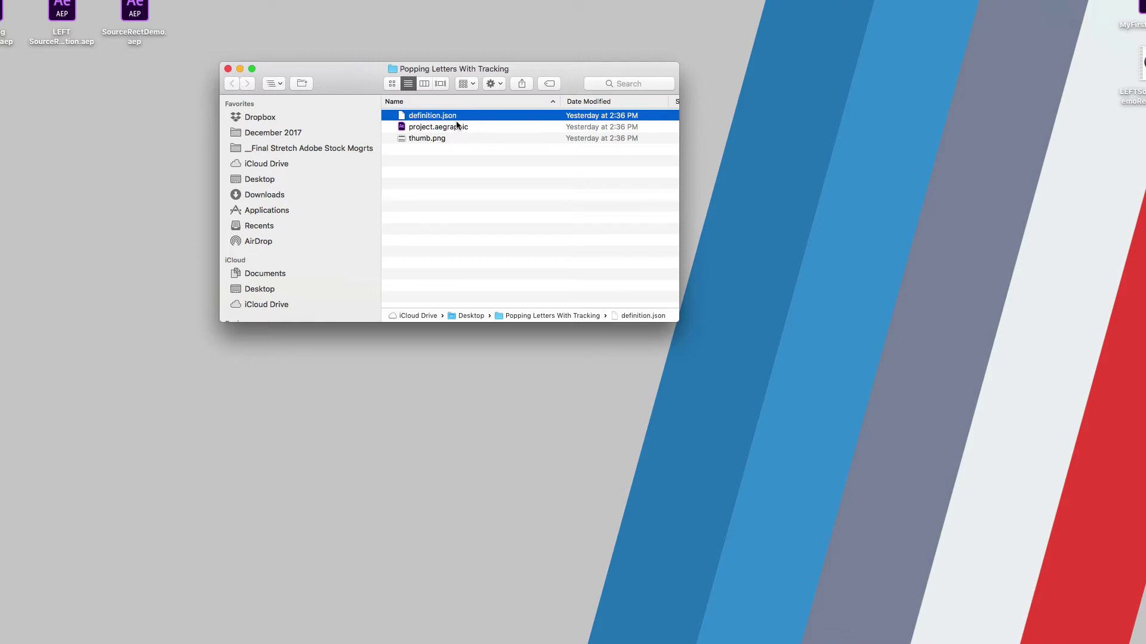
click(420, 130)
click(420, 138)
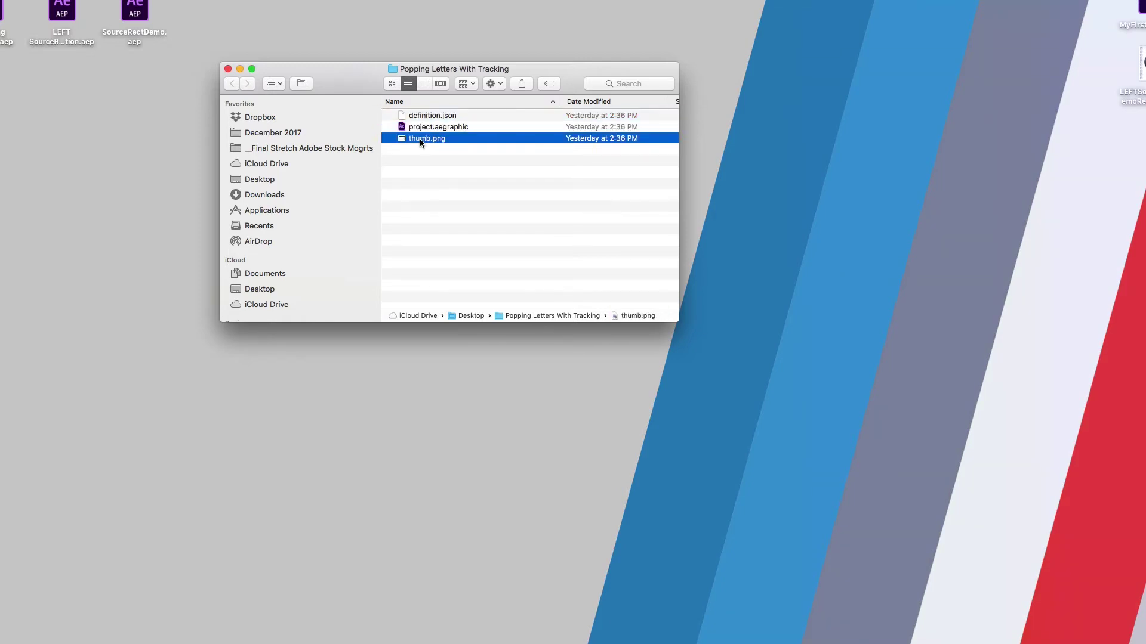
key(space)
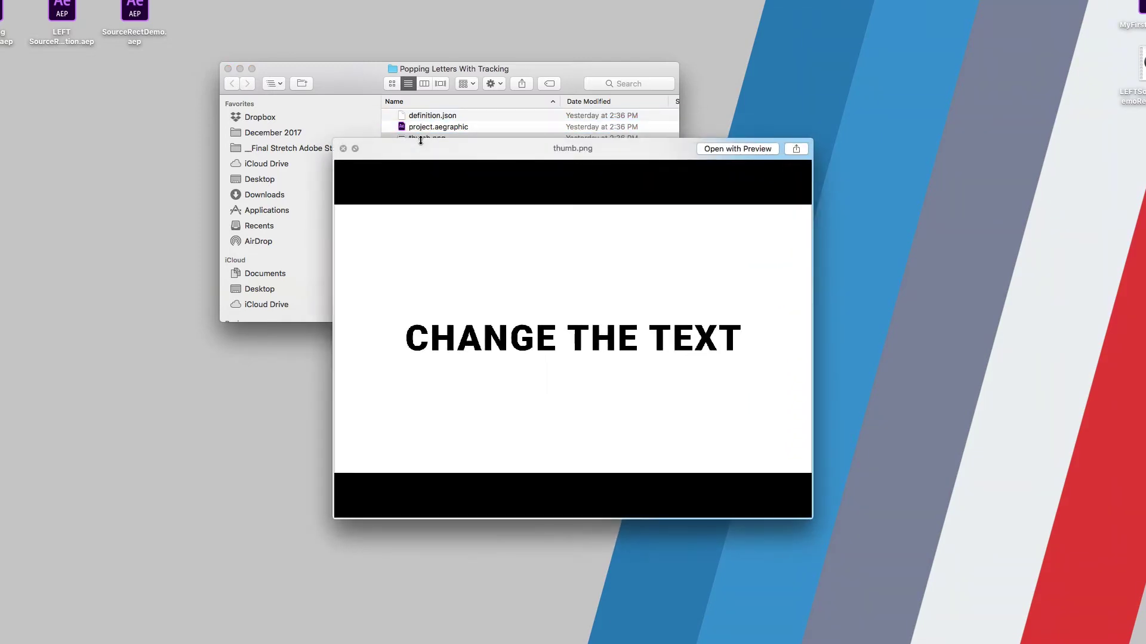
key(space)
click(457, 126)
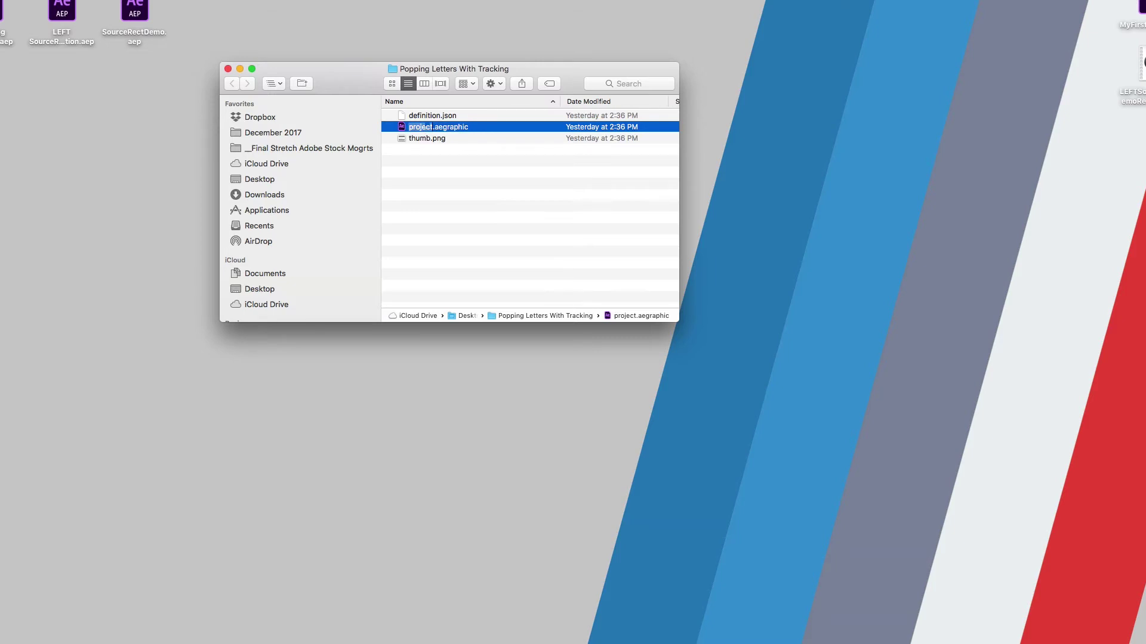
Step: Rename project.aegraphic to project.zip, confirming the switch to the .zip extension
key(Return)
key(Right)
key(BackSpace)
key(BackSpace)
key(BackSpace)
key(BackSpace)
key(BackSpace)
key(BackSpace)
key(BackSpace)
key(BackSpace)
key(BackSpace)
text(zip)
key(Return)
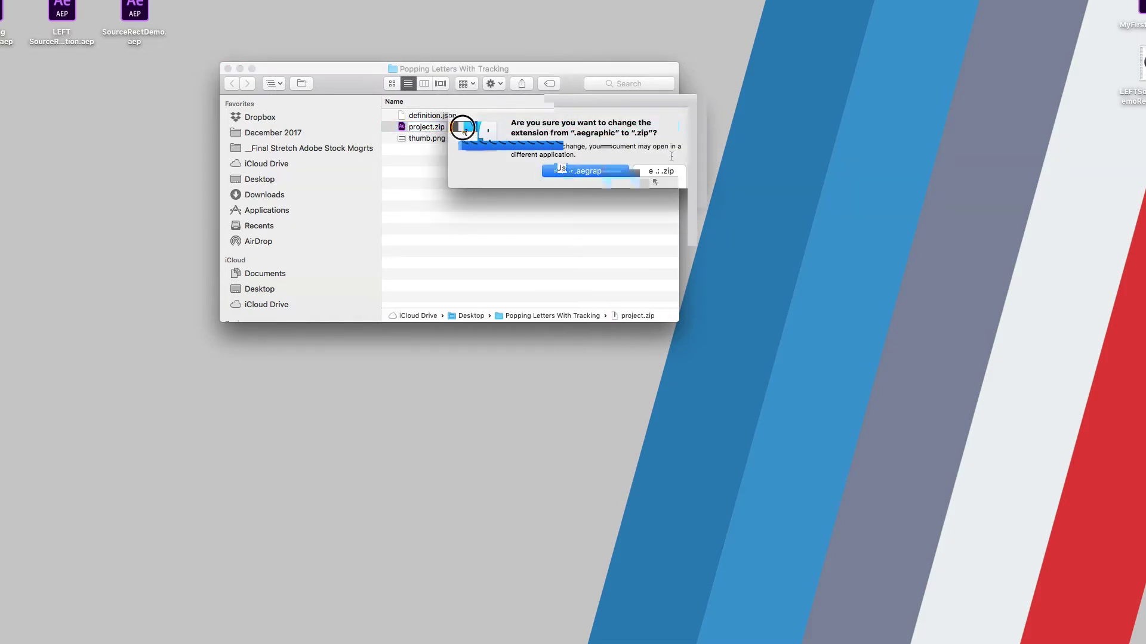
click(652, 171)
Step: Unzip project.zip, open the project folder, then open the report text and AE Overview Part 2Recording.aep
double_click(463, 131)
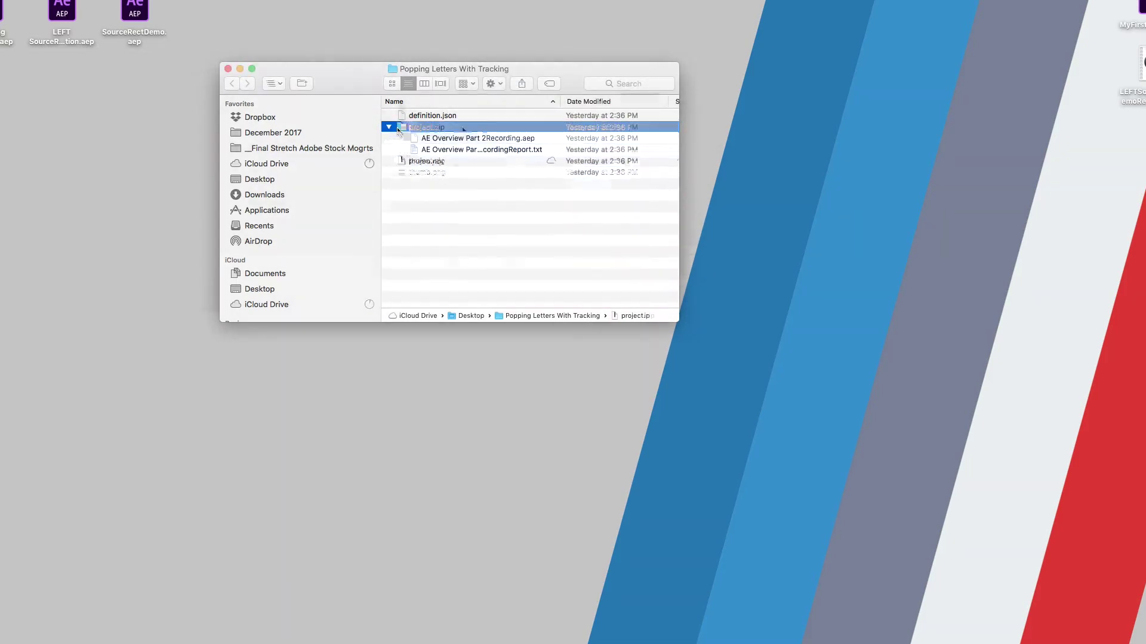
double_click(430, 132)
double_click(432, 128)
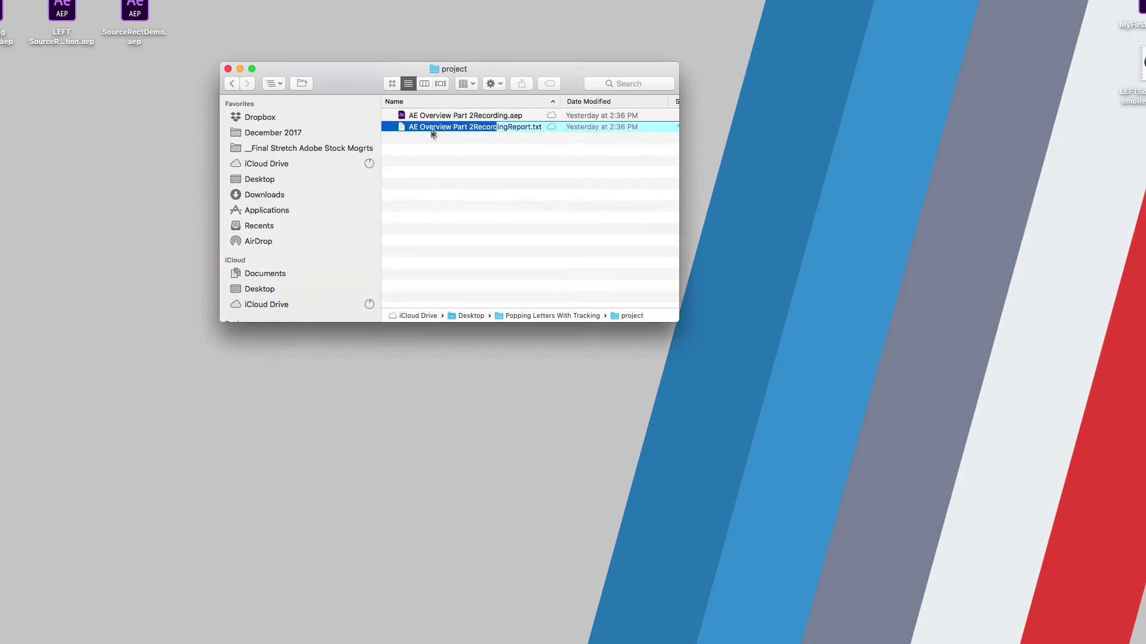
double_click(433, 130)
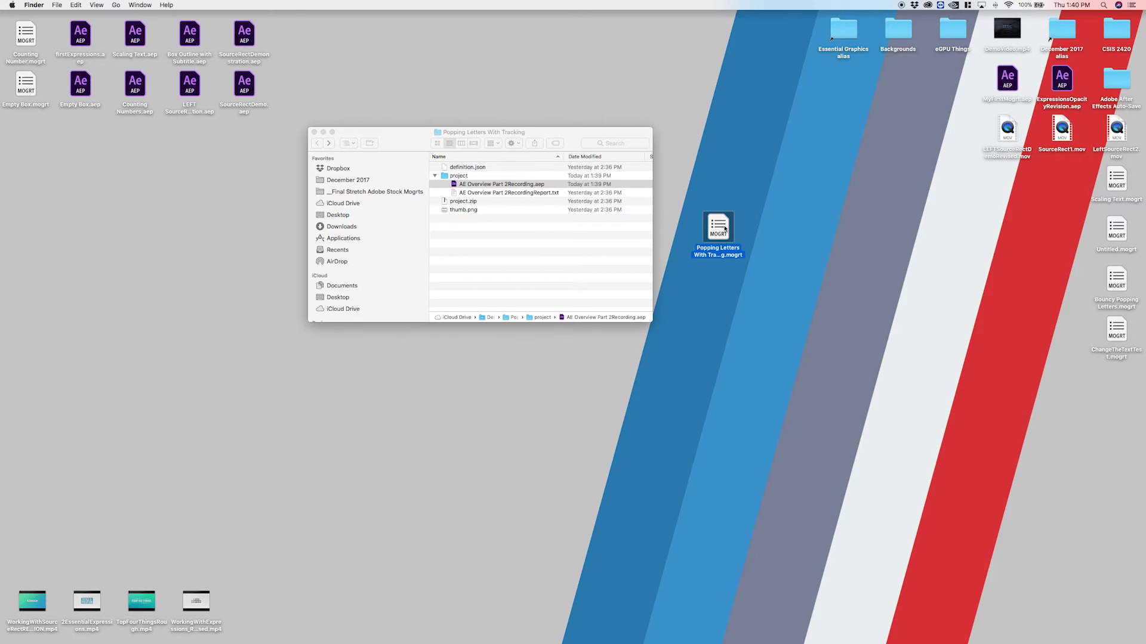
Step: Select AE Overview Part 2Recording.aep in Finder so After Effects launches to its Start screen
click(531, 185)
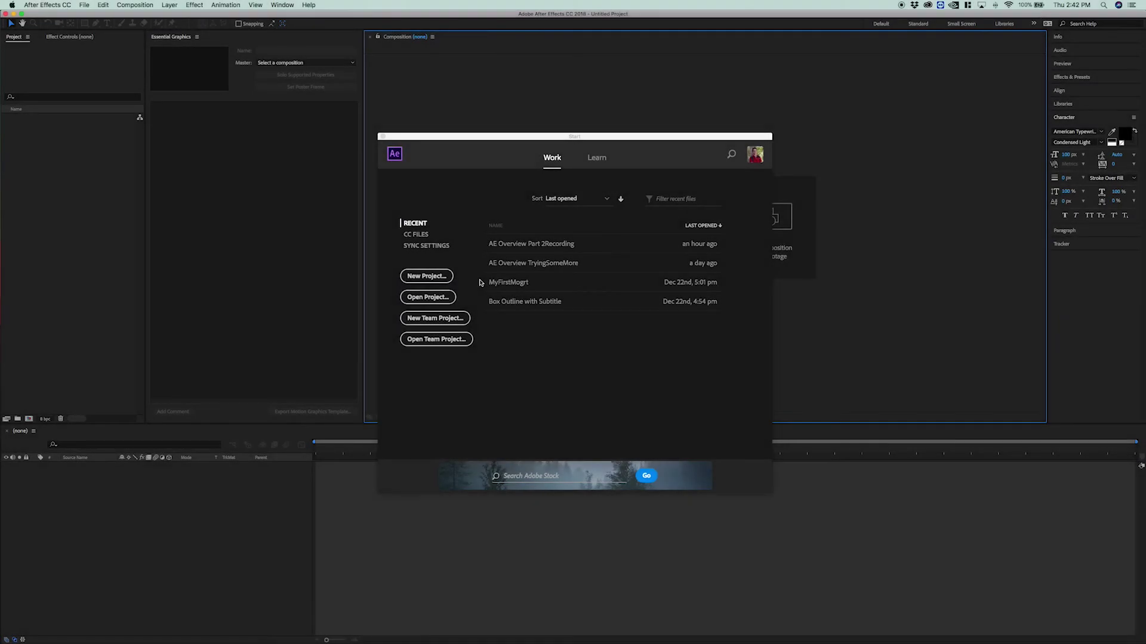
Step: Close the Start screen and create a new composition named Main
click(433, 277)
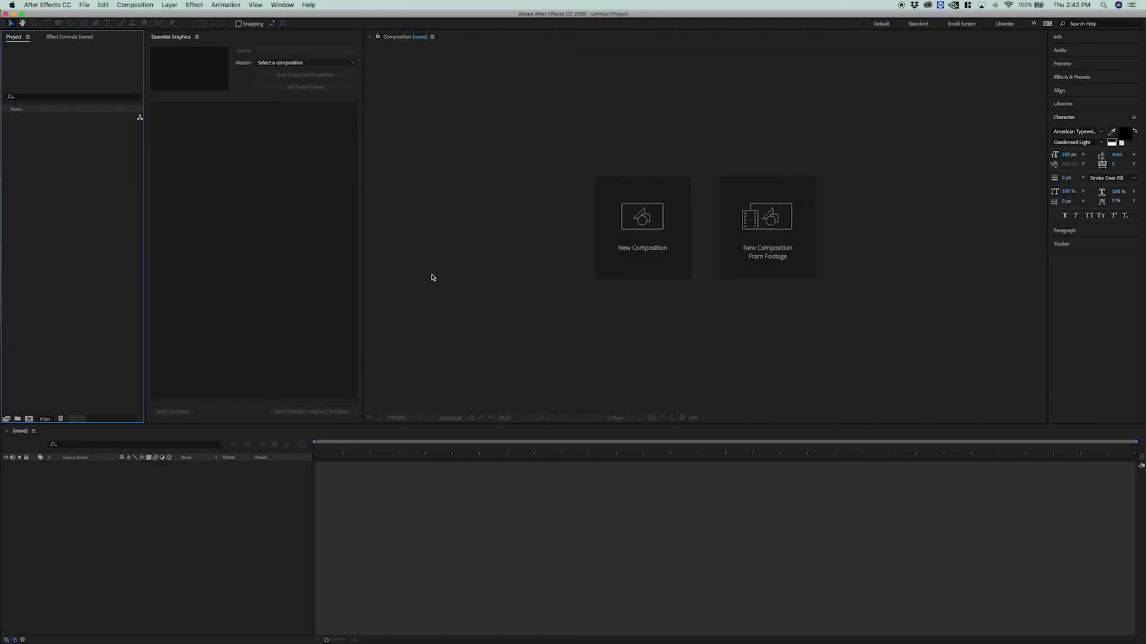
key(super+n)
text(ca)
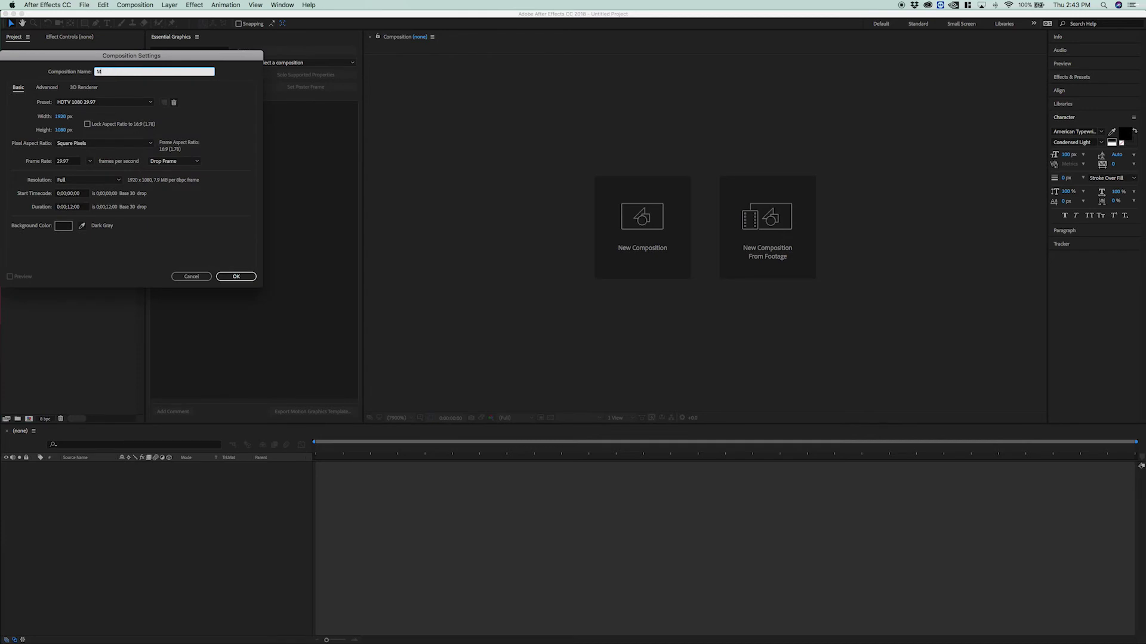
text(ain)
key(Return)
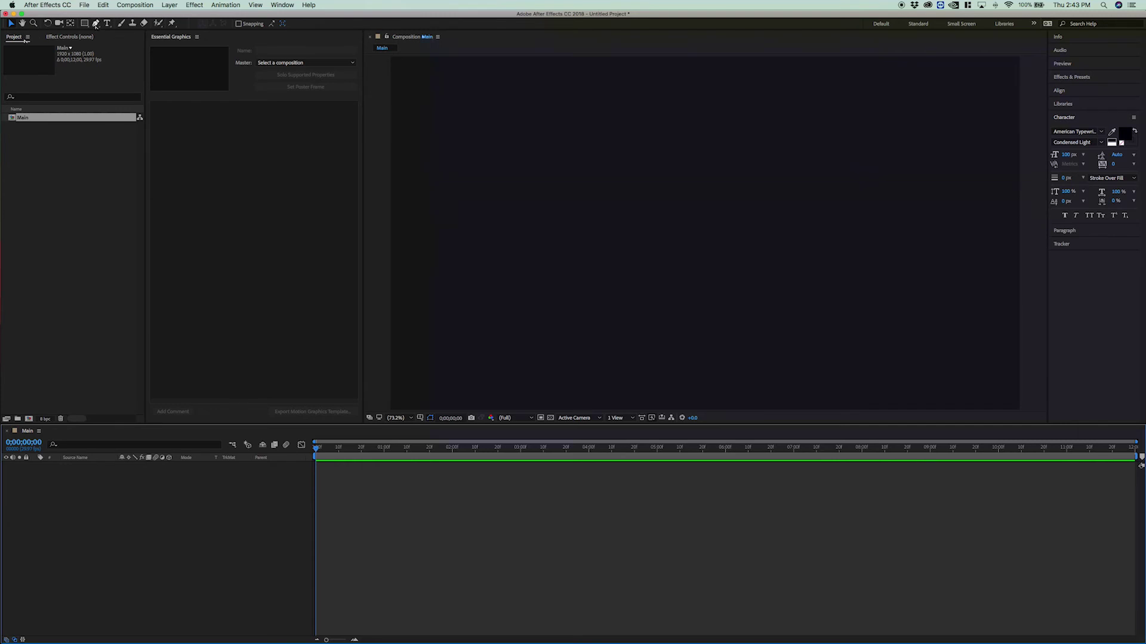
Step: Add a text layer reading 'Text there' and reveal its properties
click(105, 24)
click(627, 217)
text(Text there)
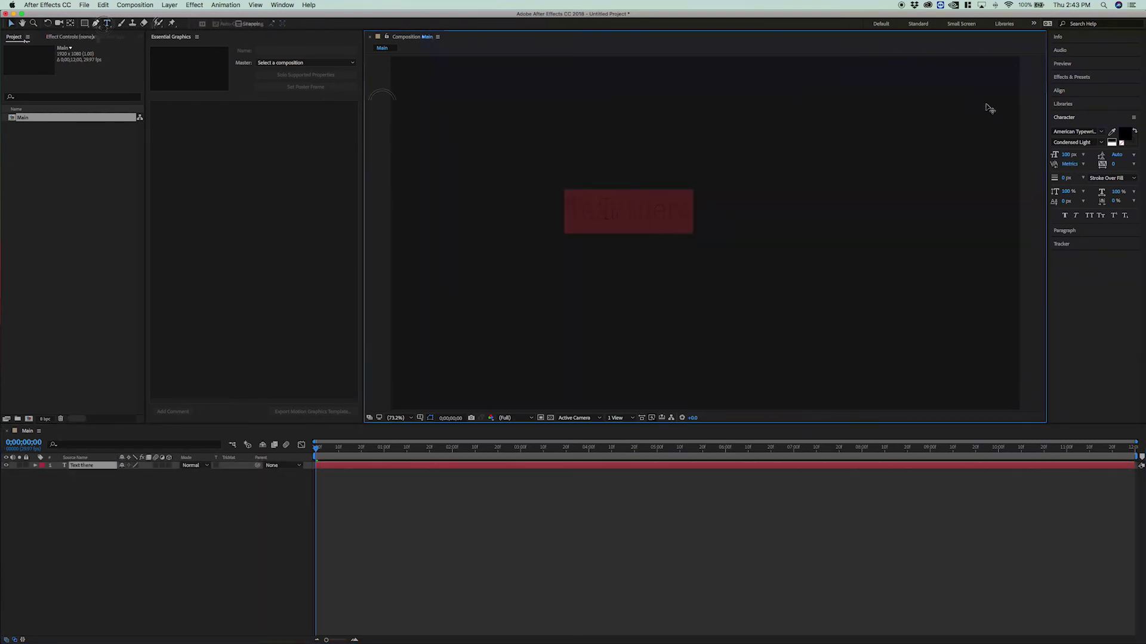
click(35, 466)
Step: Add the Source Text property to Essential Graphics under the template name 'Give it a name'
drag(41, 474, 245, 224)
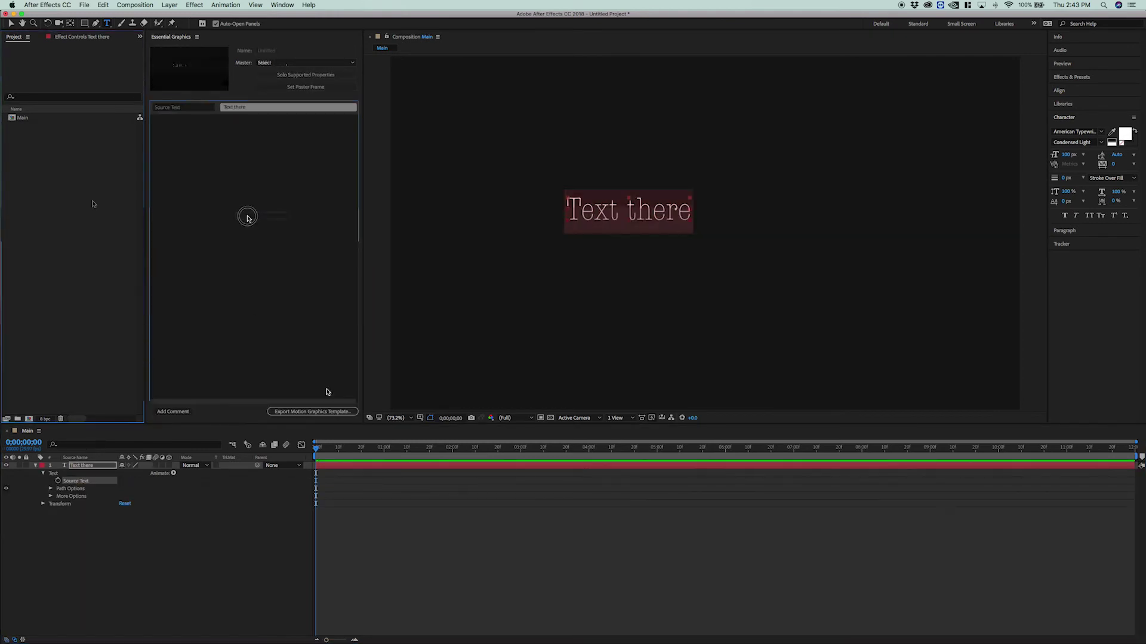
text(ive)
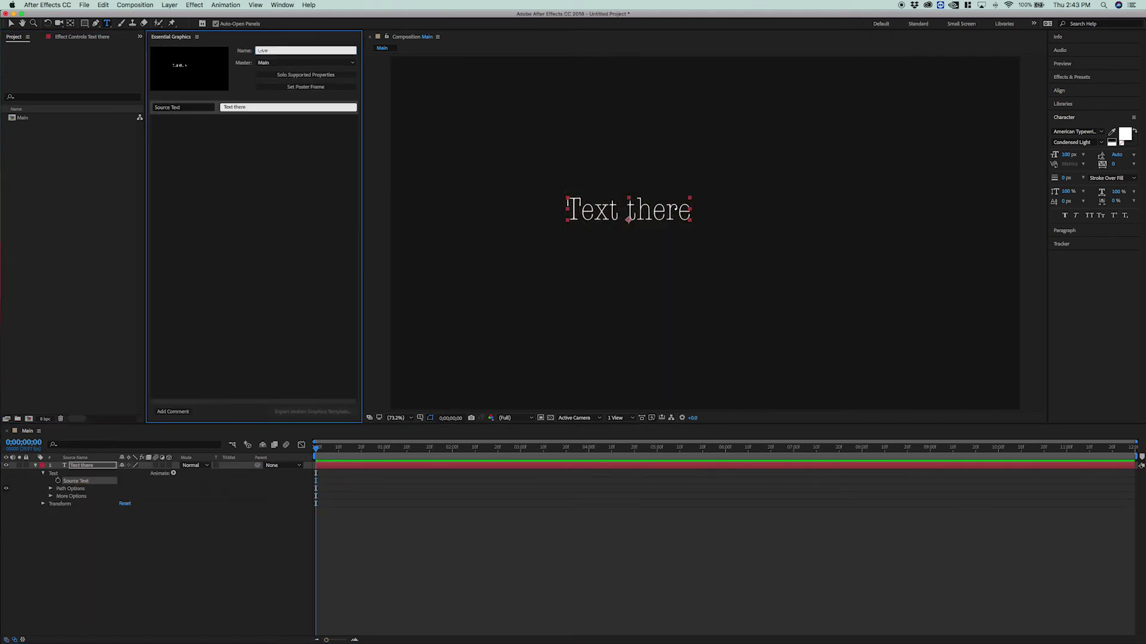
text( it a name)
click(225, 174)
Step: Save the project as 'Testing testing testing' when starting the template export
click(312, 411)
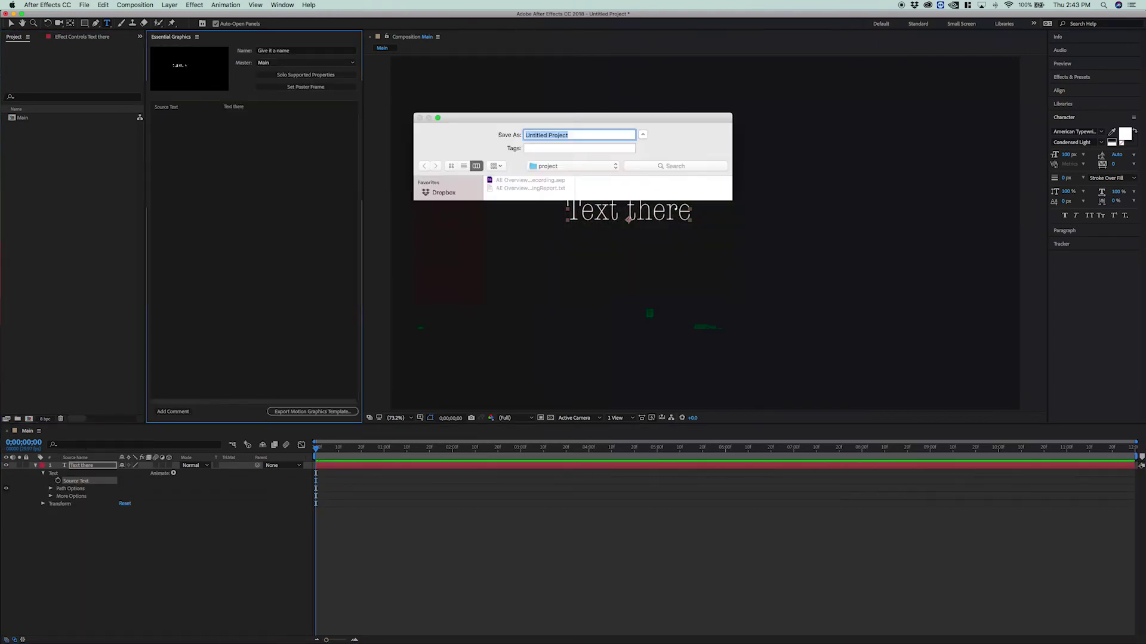
key(BackSpace)
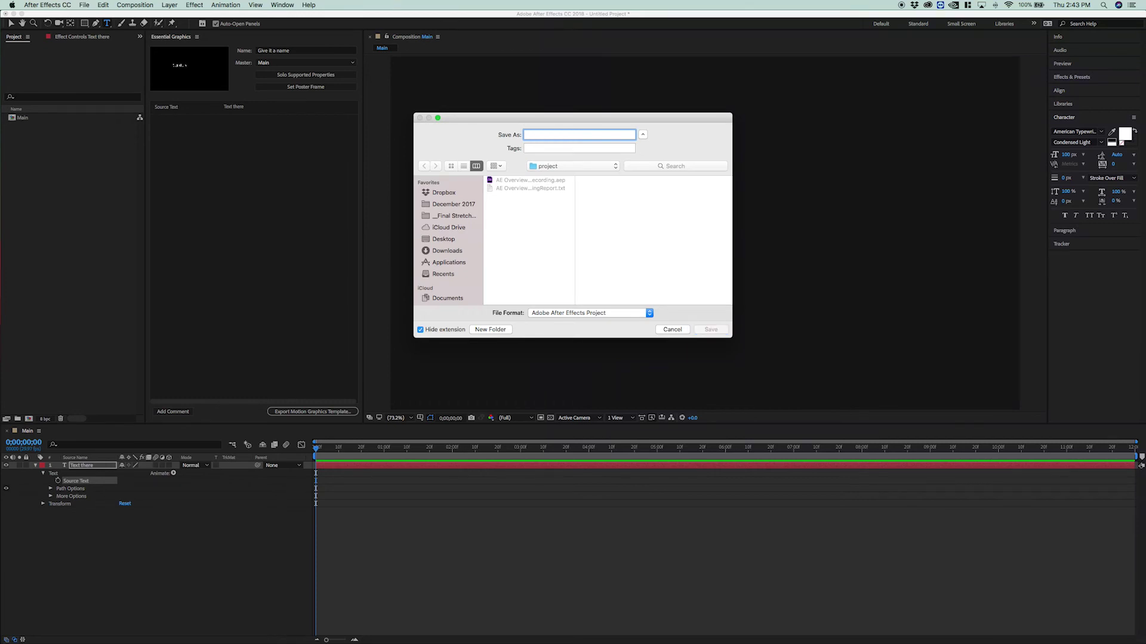
text(Testing testing testing)
key(Return)
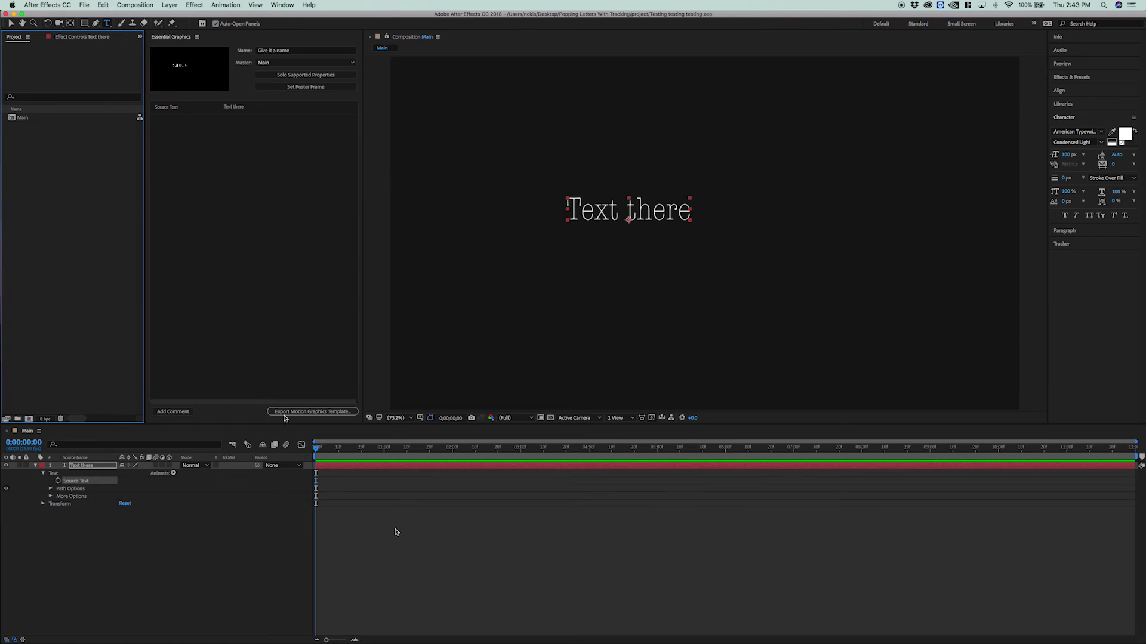
click(315, 412)
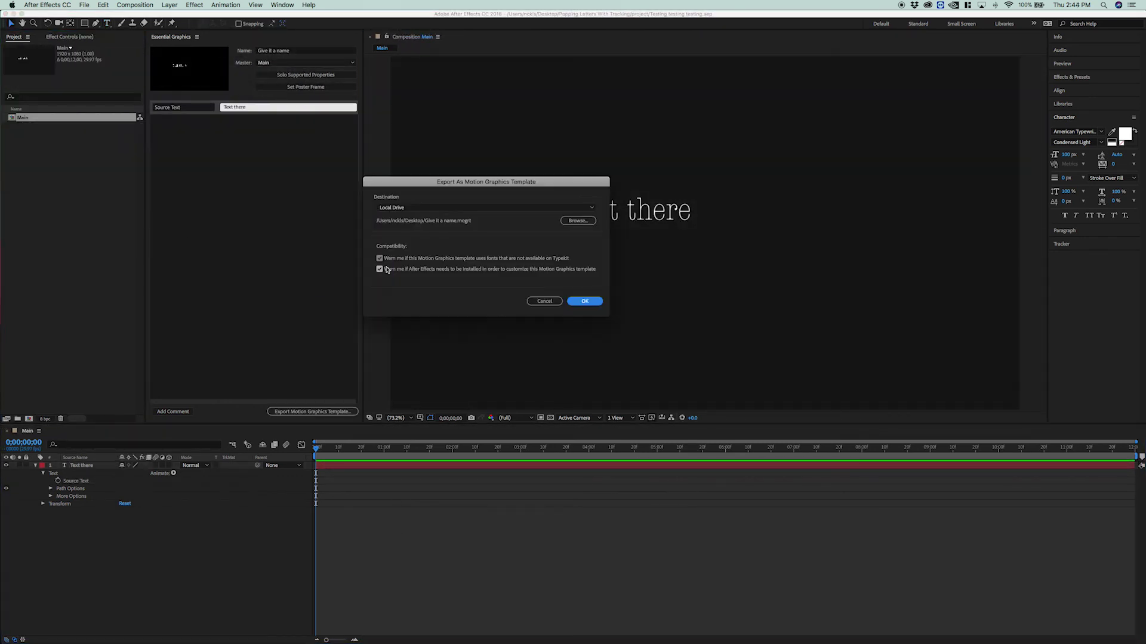
click(387, 271)
click(386, 270)
click(382, 269)
click(379, 258)
click(381, 259)
click(380, 269)
key(Return)
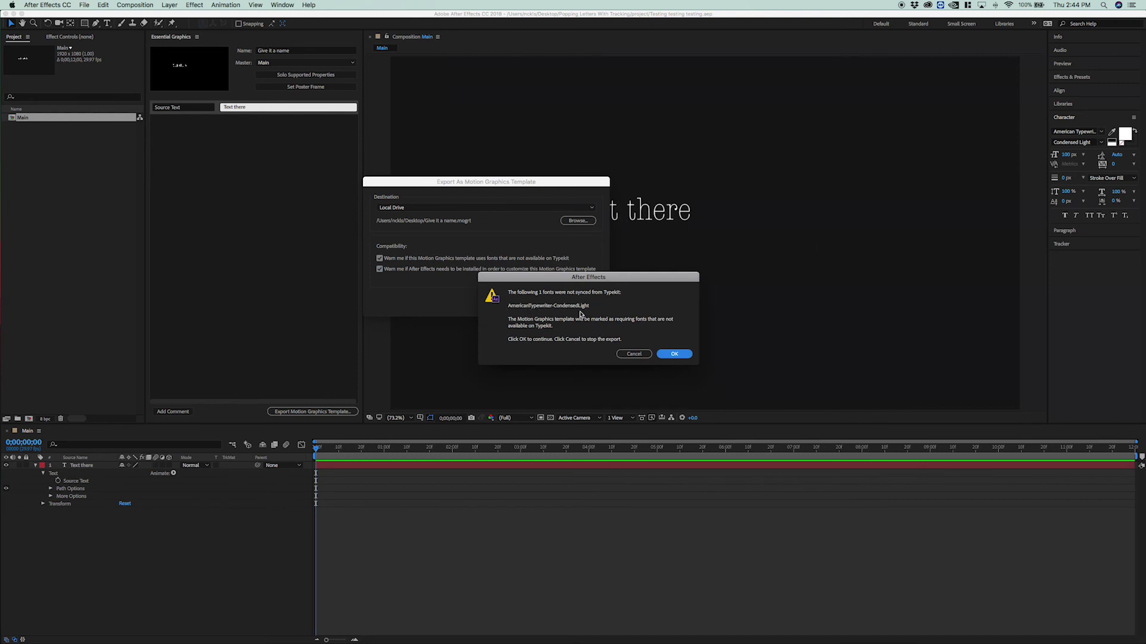
click(634, 354)
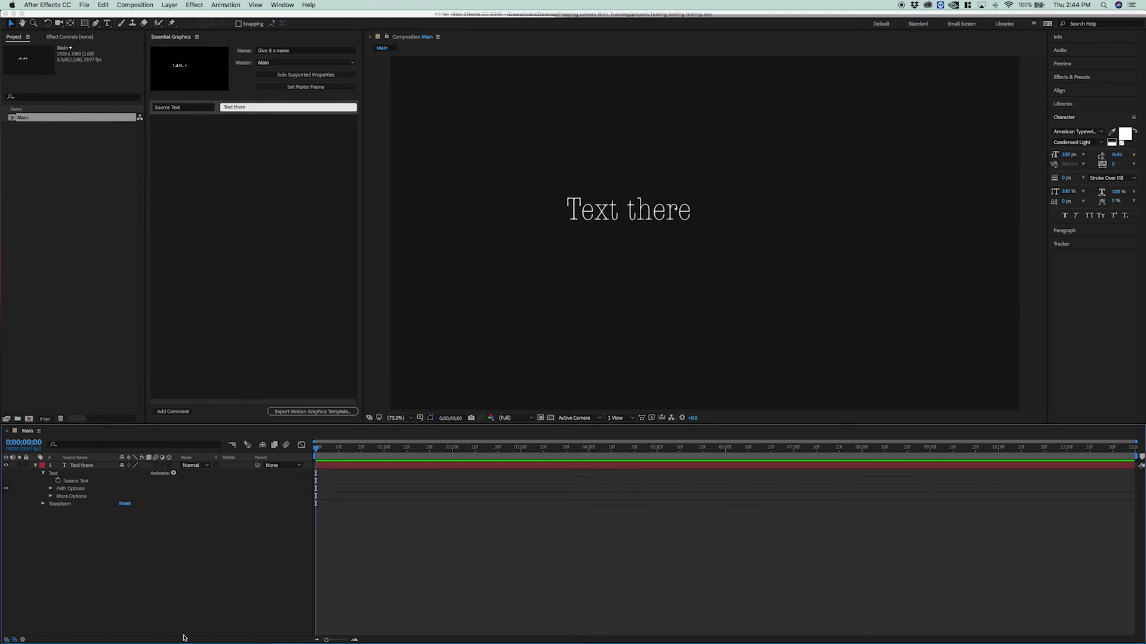
Step: Change the 'Text there' font to Alternate Gothic Regular
click(1099, 135)
text(Alternate)
key(Return)
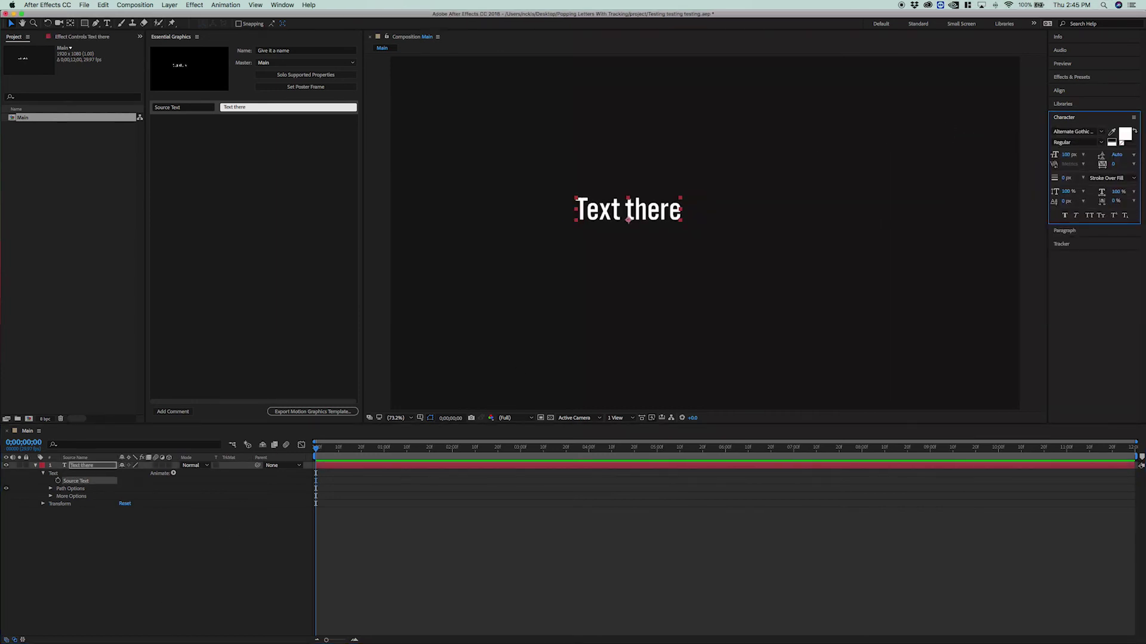
Step: Save the project and export the composition as a motion graphics template
click(287, 412)
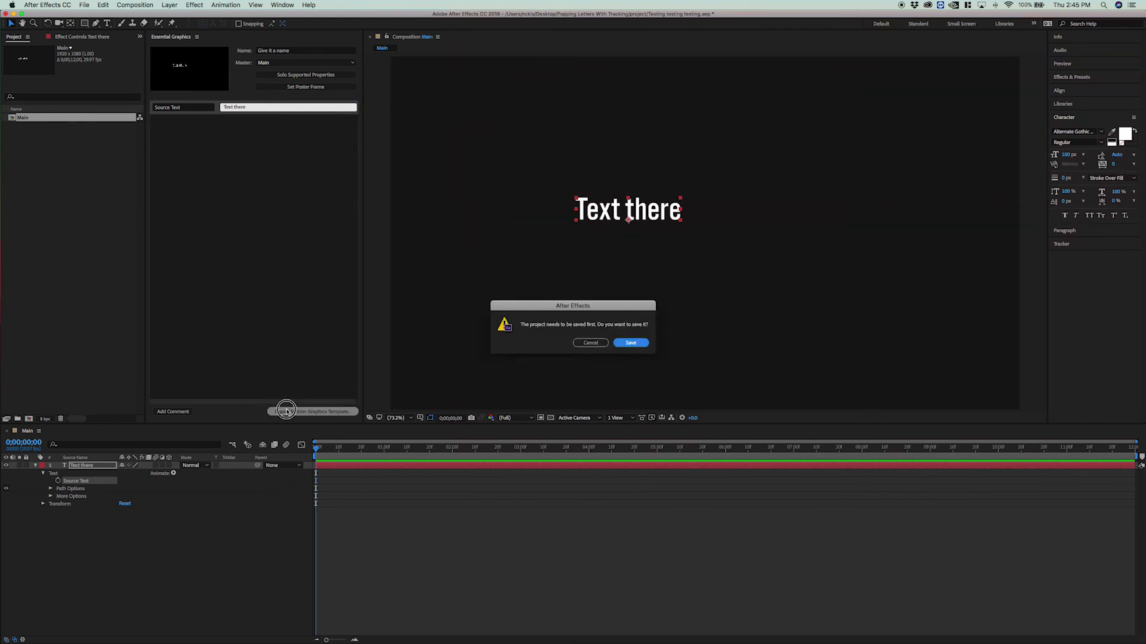
click(631, 342)
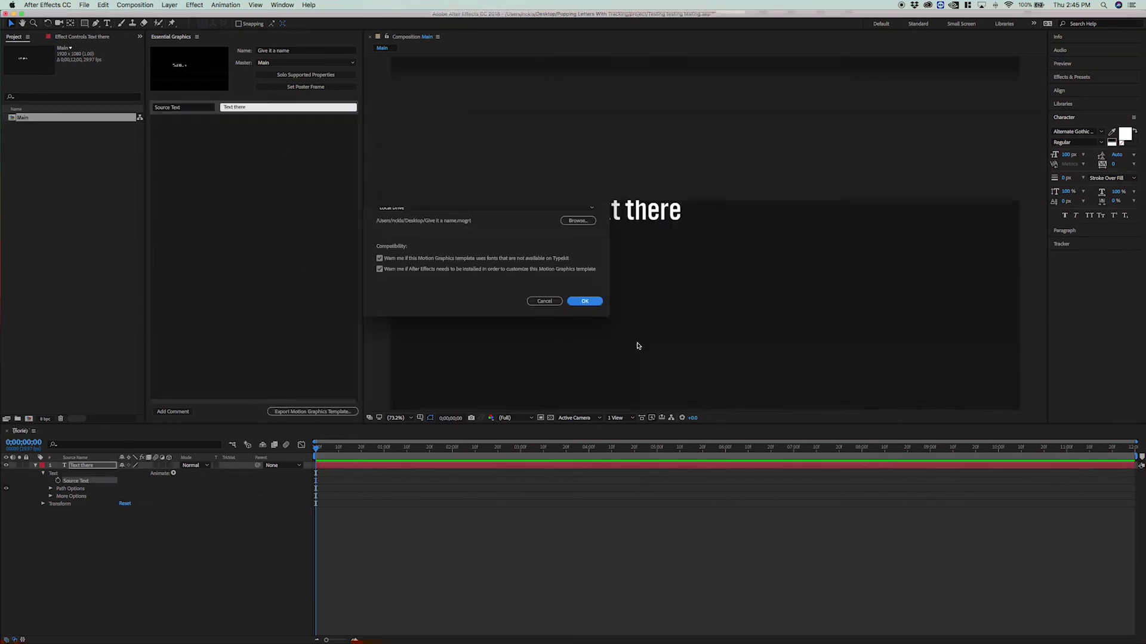
click(586, 302)
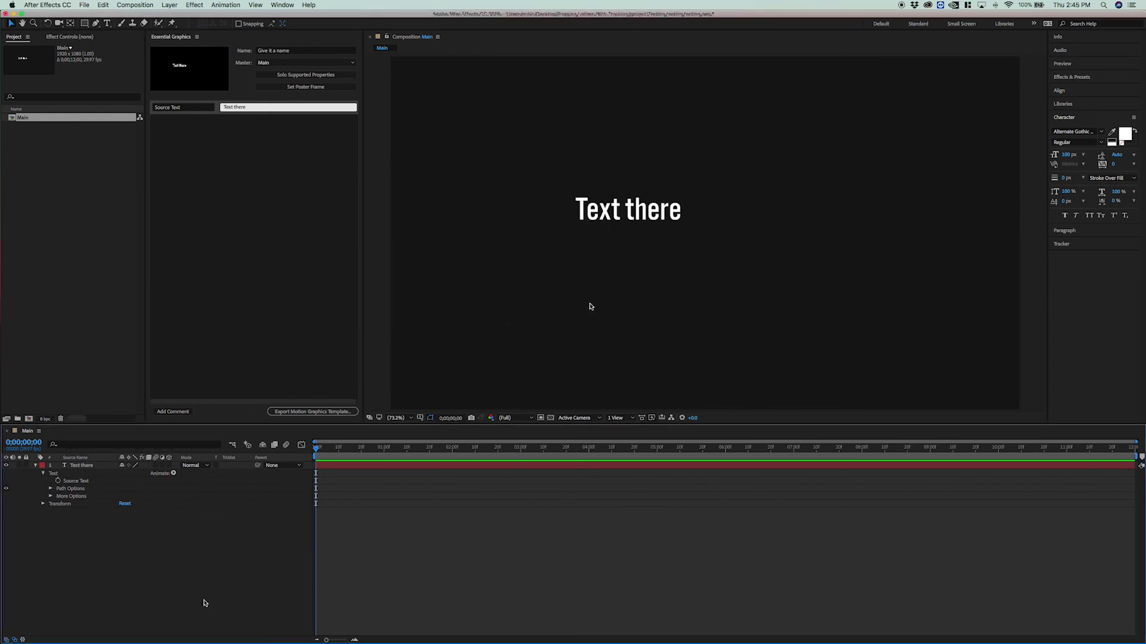
Step: Apply Lumetri Color to the 'Text there' layer, then save for a new template export
click(195, 5)
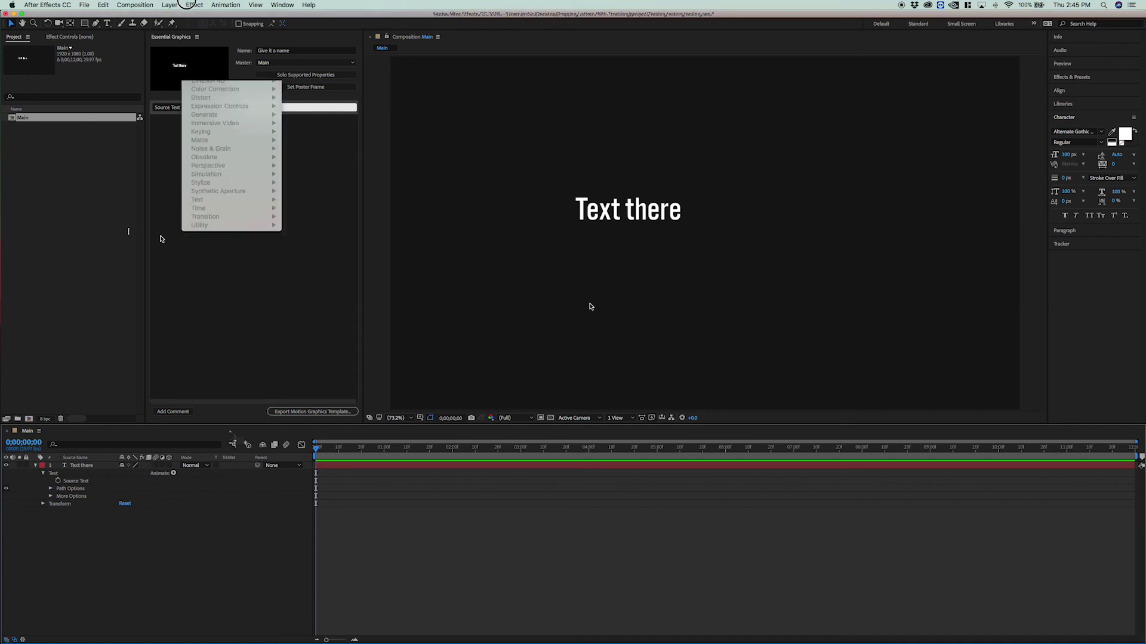
click(95, 463)
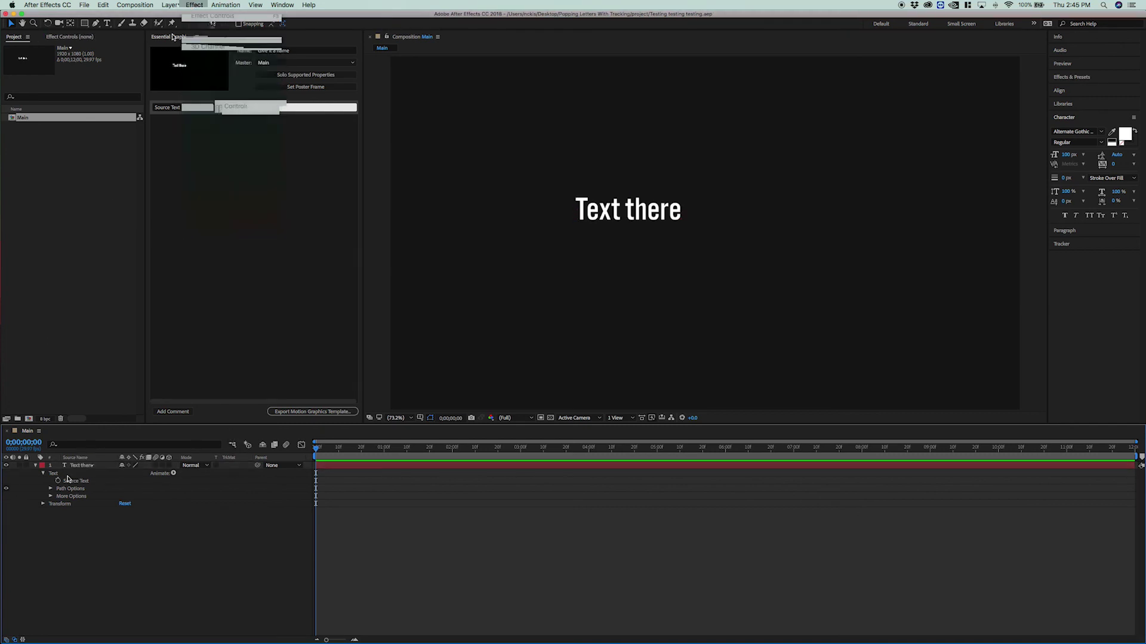
click(95, 465)
click(194, 5)
click(795, 206)
key(super+5)
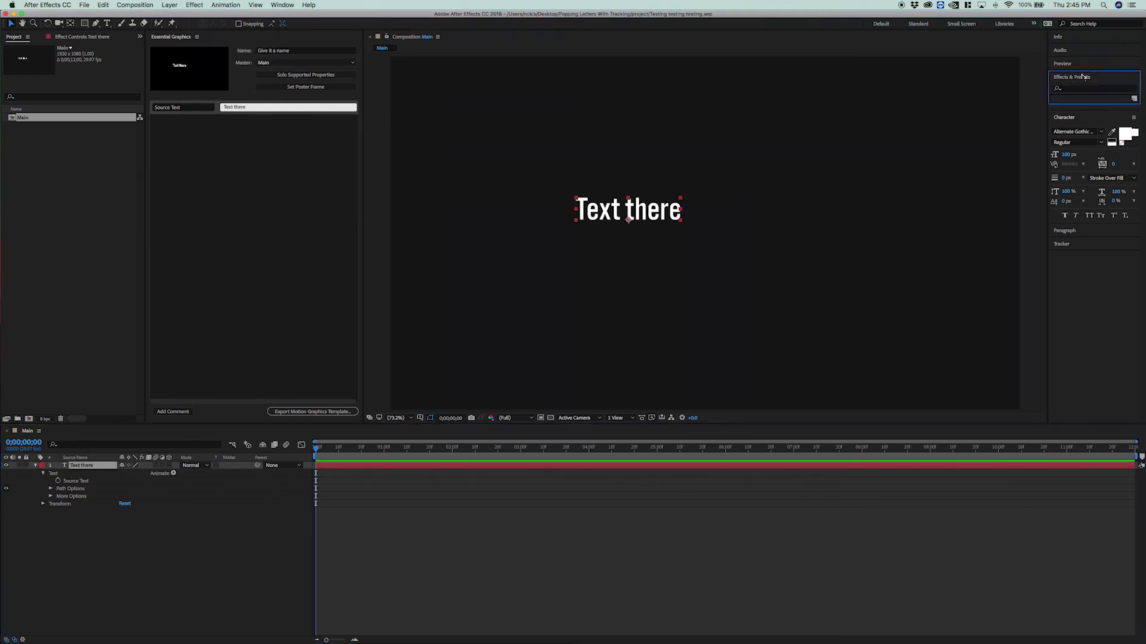
text(lumetri)
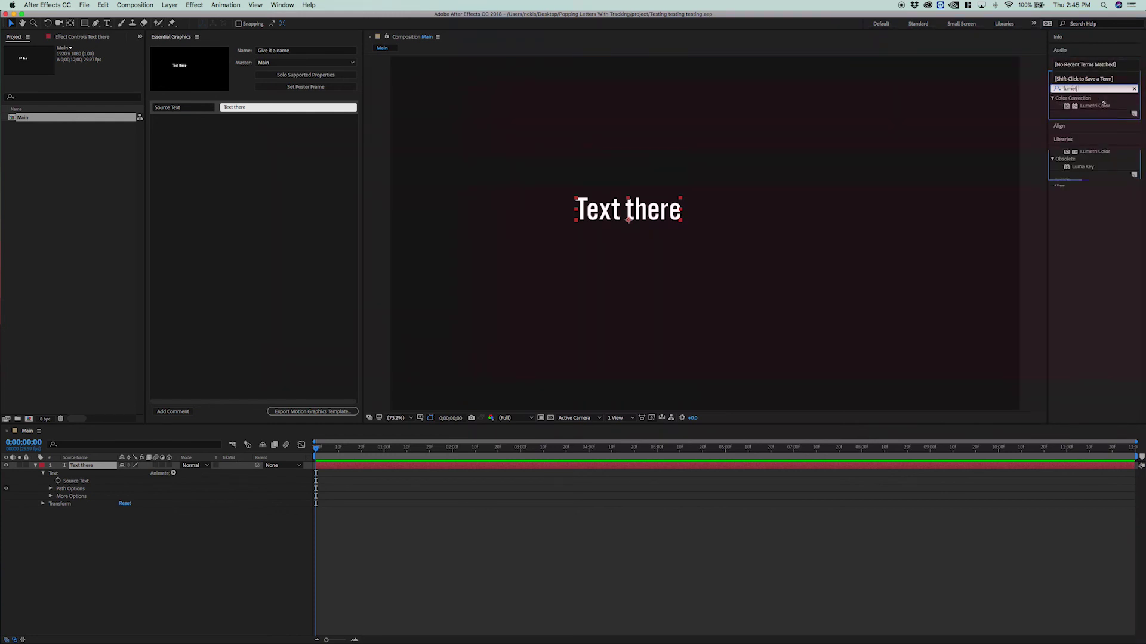
drag(1090, 106, 42, 380)
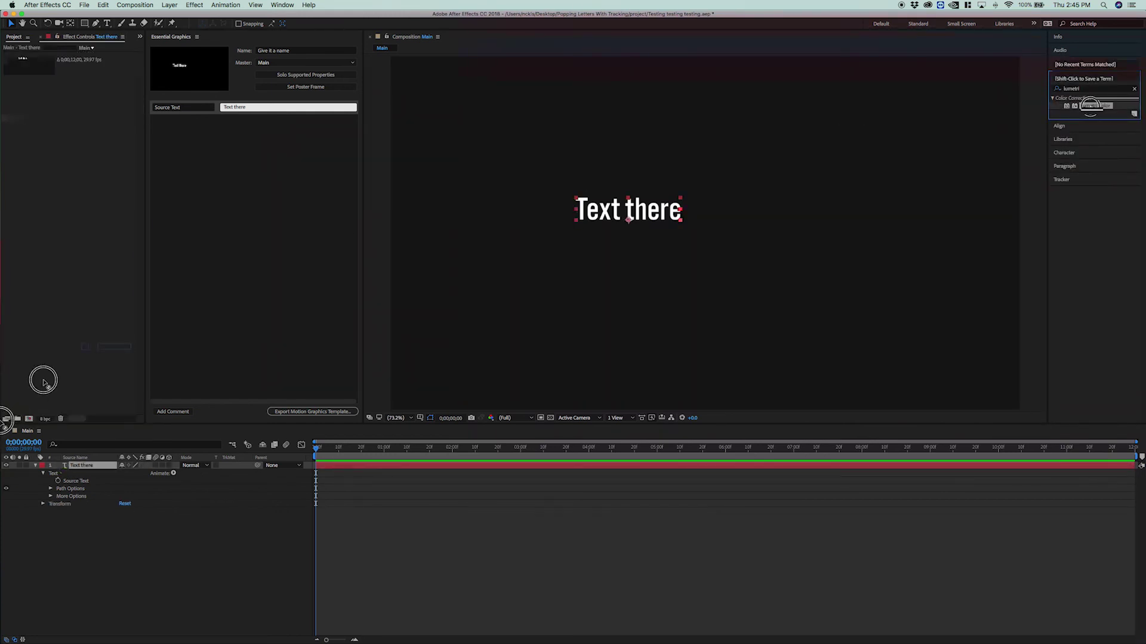
click(100, 223)
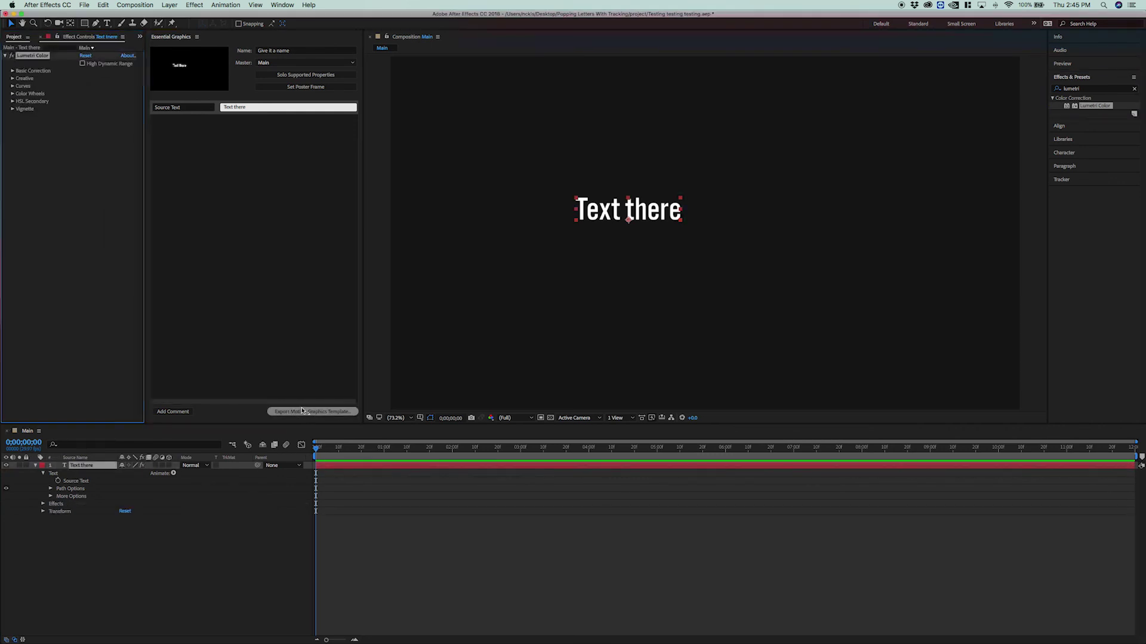
click(630, 341)
Step: Confirm the template export and accept the Lumetri Color Dynamic Link warning
click(585, 301)
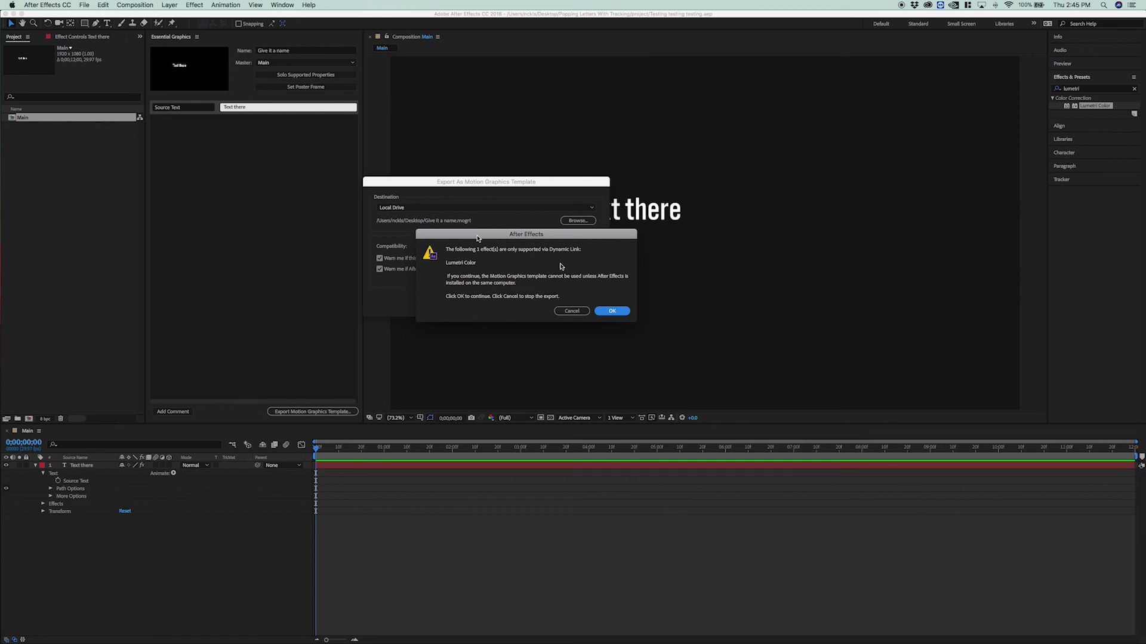
click(569, 314)
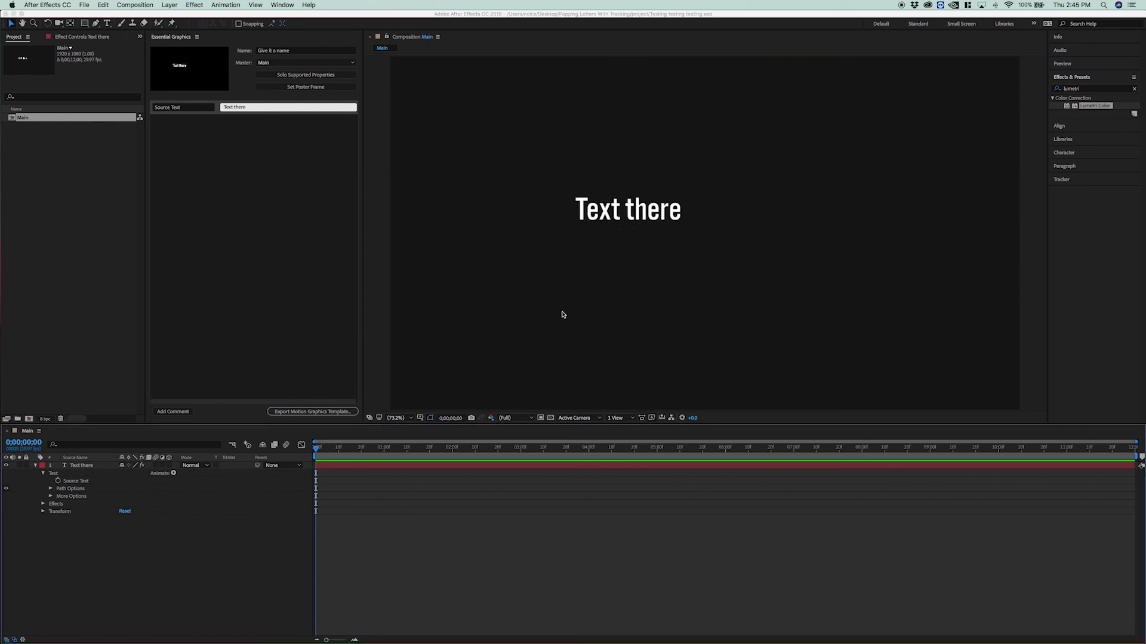